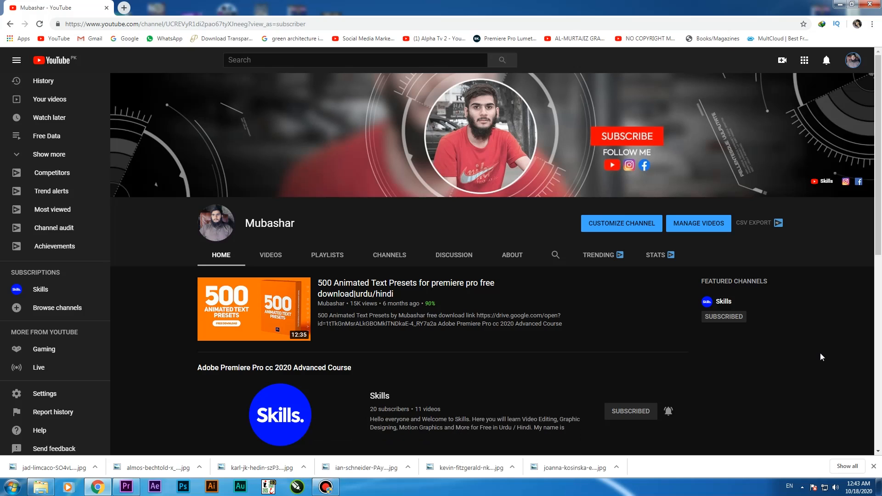
# View the Skills channel page from the featured section of the YouTube channel and return to the original channel page
pyautogui.scroll(-3, 506, 308)
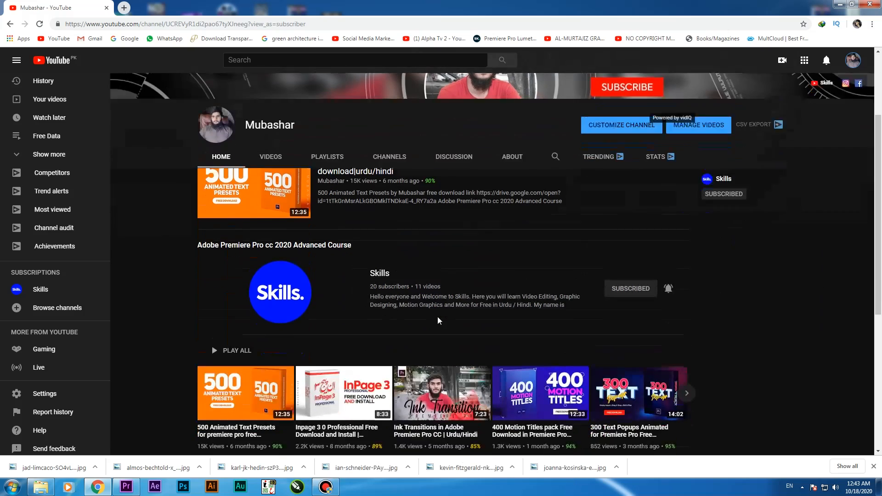
pyautogui.click(313, 281)
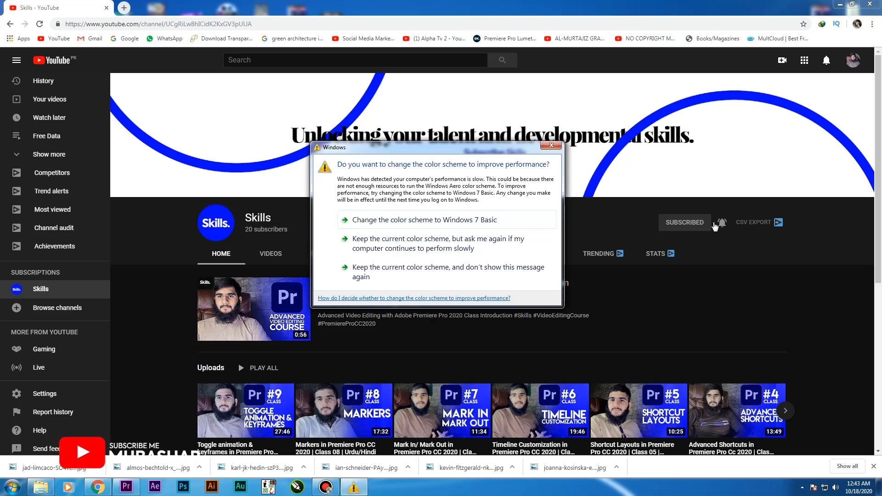
pyautogui.click(552, 146)
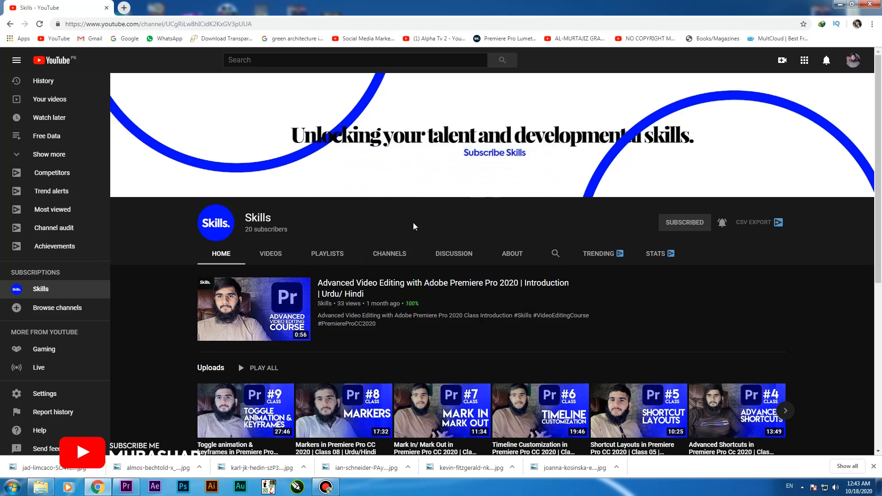
pyautogui.click(10, 24)
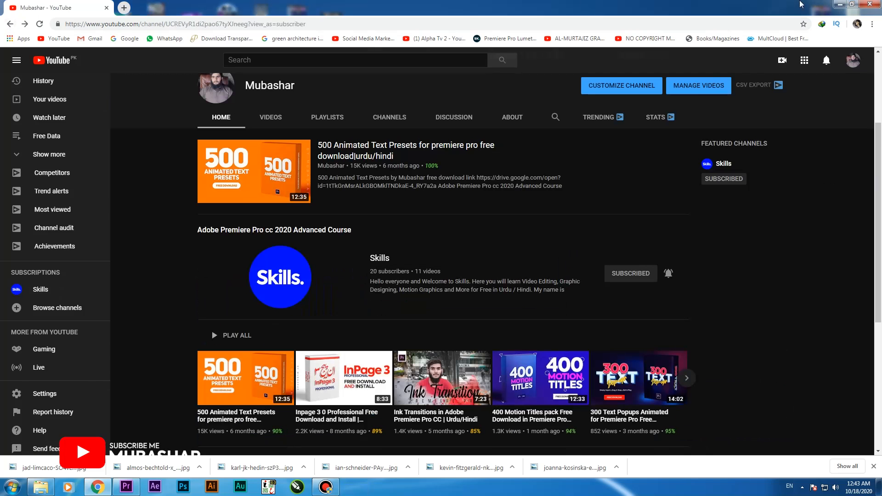
# Minimize the browser and move the transitions presets archive on the desktop away from its extracted folder
pyautogui.click(835, 4)
pyautogui.moveTo(513, 165); pyautogui.dragTo(680, 255)
pyautogui.click(591, 322)
pyautogui.moveTo(580, 210); pyautogui.dragTo(555, 210)
pyautogui.moveTo(620, 212); pyautogui.dragTo(585, 212)
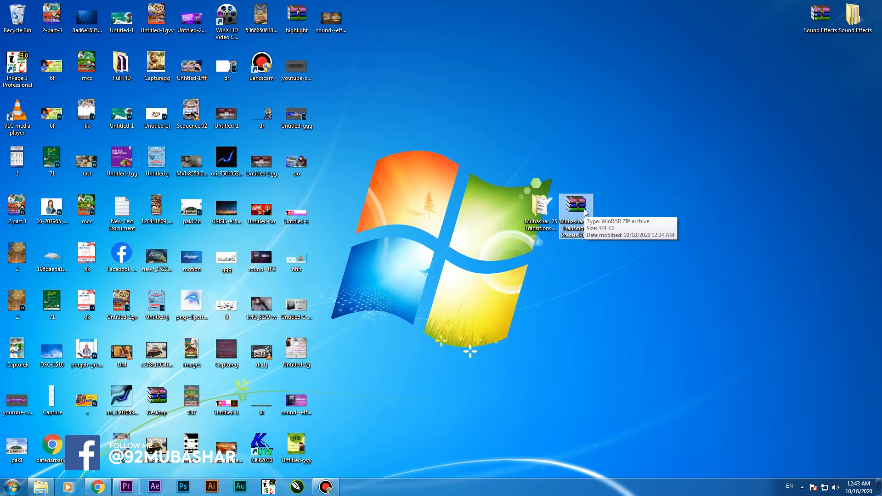
pyautogui.moveTo(582, 214); pyautogui.dragTo(599, 208)
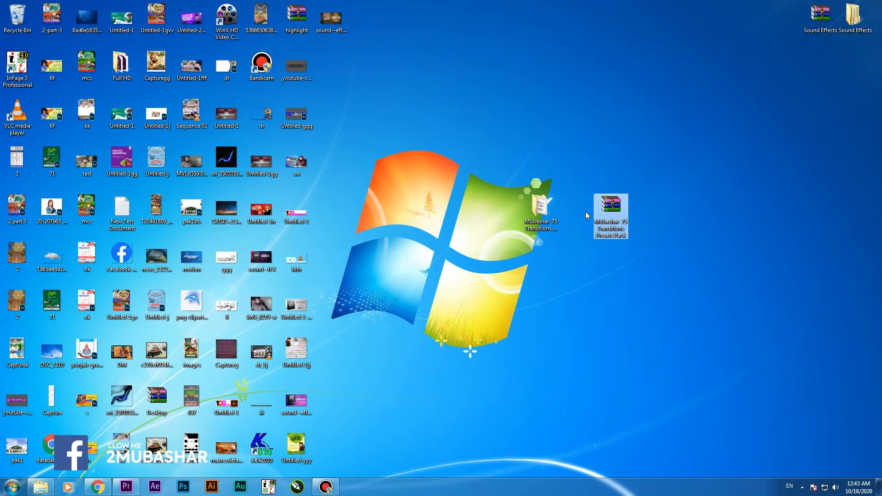
pyautogui.moveTo(613, 214)
pyautogui.mouseDown()
pyautogui.moveTo(572, 217)
pyautogui.moveTo(506, 161)
pyautogui.moveTo(547, 206)
pyautogui.moveTo(645, 209)
pyautogui.moveTo(613, 210)
pyautogui.mouseUp()
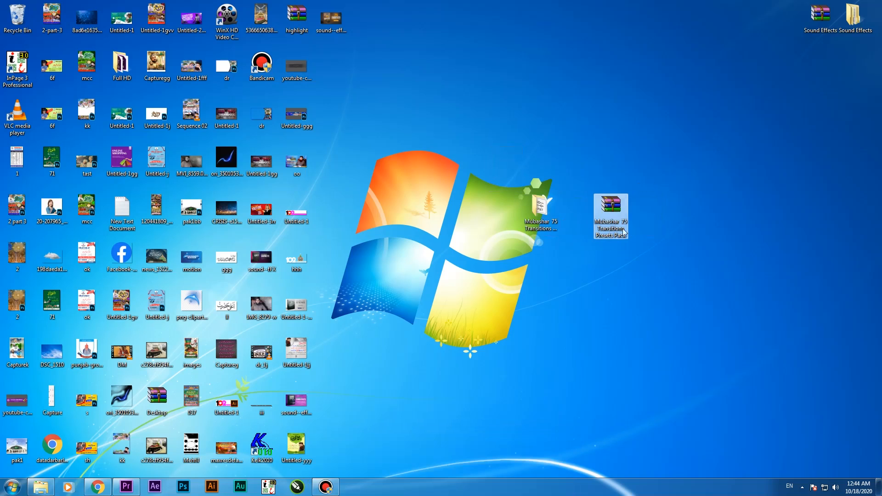
# Open the extracted Mubashar 75 Transitions Presets Pack folder and inspect its preset file with large icons
pyautogui.doubleClick(541, 207)
pyautogui.moveTo(362, 69); pyautogui.dragTo(450, 98)
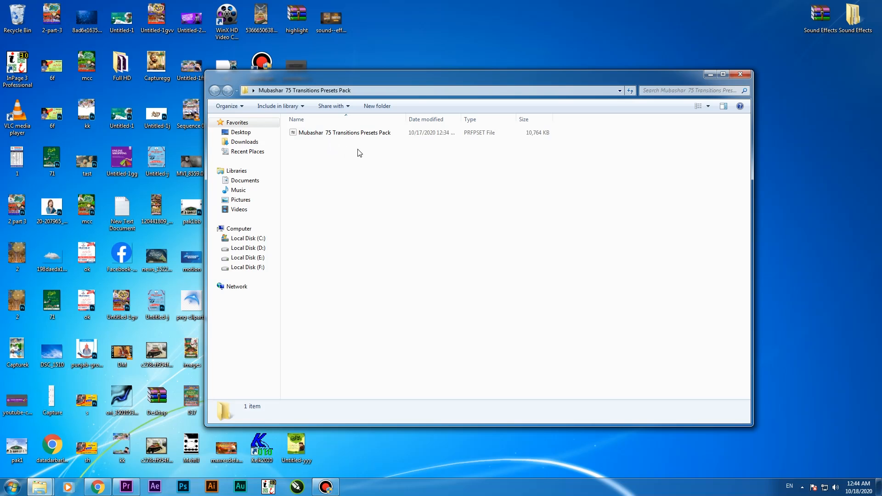
pyautogui.moveTo(389, 79); pyautogui.dragTo(433, 91)
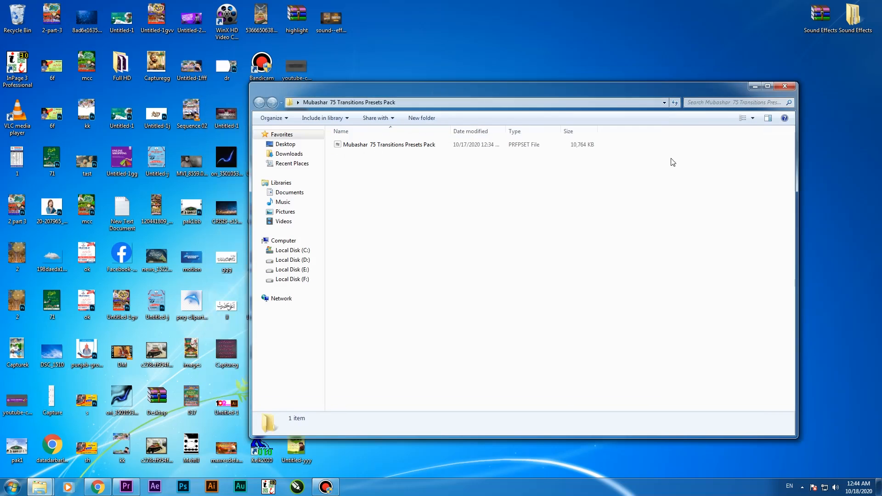
pyautogui.click(753, 118)
pyautogui.click(775, 63)
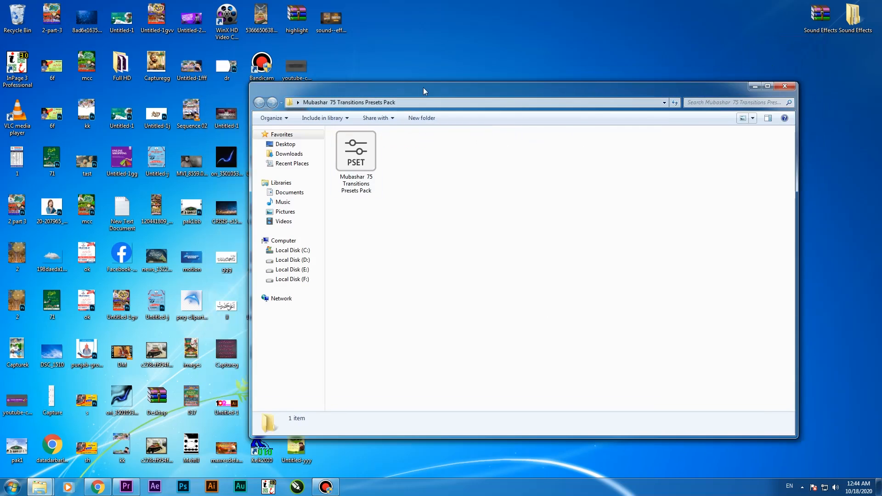
pyautogui.moveTo(429, 94); pyautogui.dragTo(434, 74)
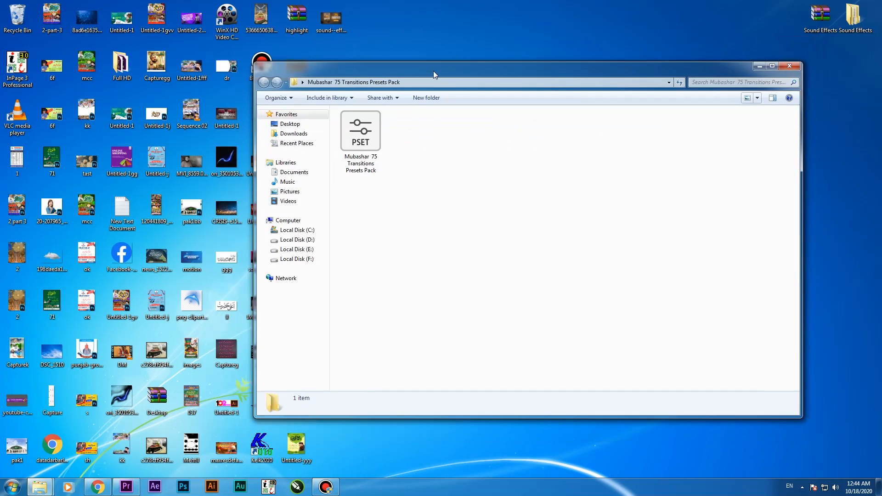
pyautogui.click(758, 66)
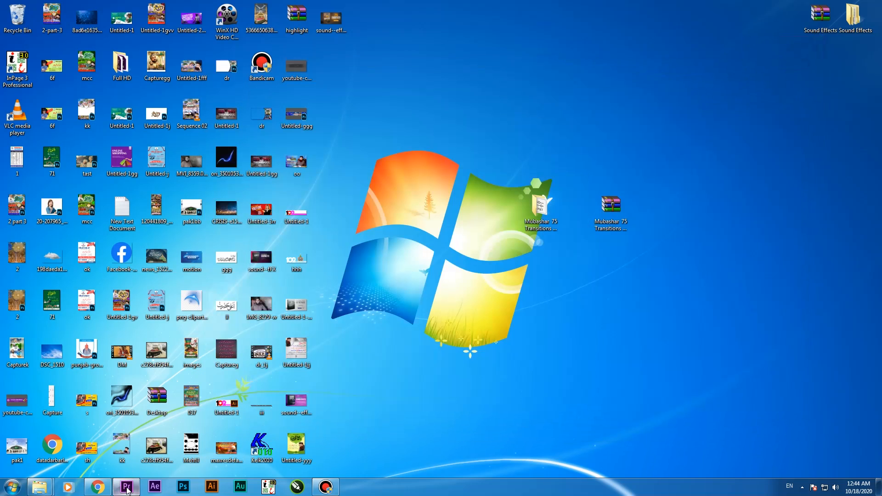
# Switch to Premiere Pro, create a sequence from Pexels Videos 2071617.mp4 and place Pexels Videos 1959209.mp4 after it
pyautogui.click(127, 486)
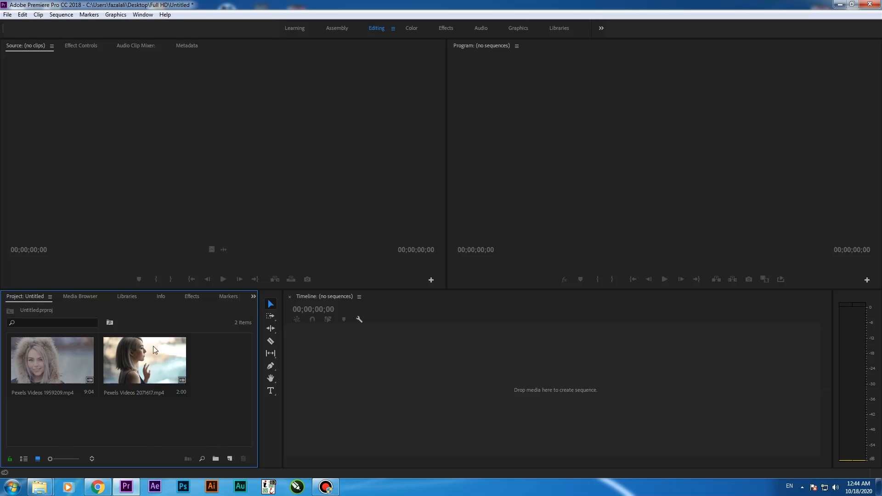
pyautogui.moveTo(142, 363); pyautogui.dragTo(301, 370)
pyautogui.moveTo(52, 360); pyautogui.dragTo(612, 381)
# Split the first clip at 00:00:01:03, delete the part before the cut and close the gap
pyautogui.click(504, 318)
pyautogui.click(484, 381)
pyautogui.hotkey('ctrl', 'k')
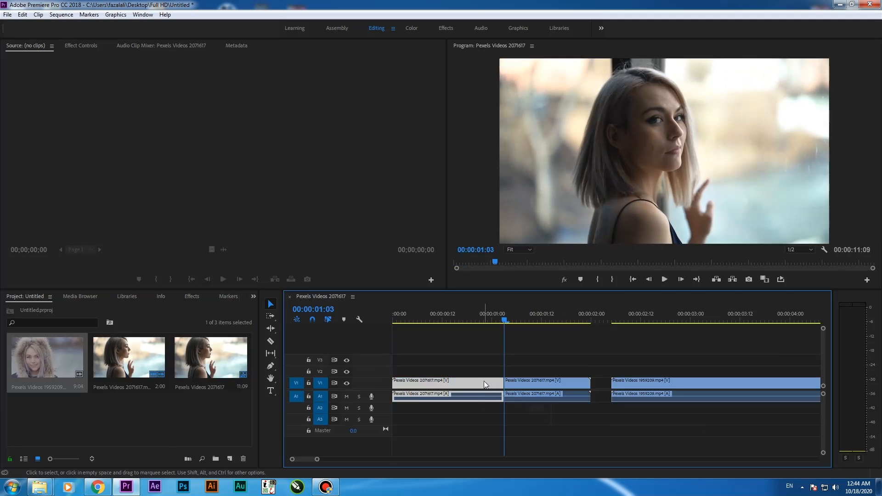
pyautogui.press('Delete')
pyautogui.click(459, 382)
pyautogui.press('Delete')
# Cut the Pexels Videos 1959209.mp4 clip at 00:00:02:10, delete the remainder and close the gap between the two clips
pyautogui.moveTo(533, 321); pyautogui.dragTo(632, 324)
pyautogui.click(599, 382)
pyautogui.hotkey('ctrl', 'k')
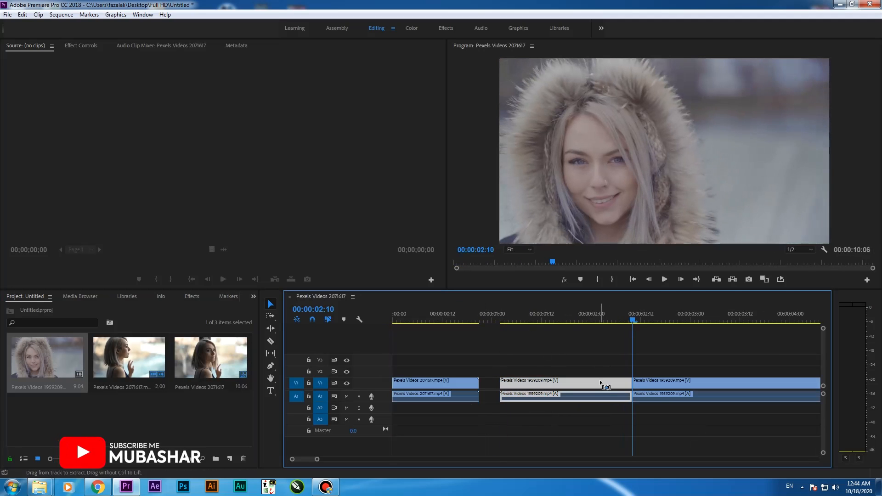
pyautogui.click(659, 383)
pyautogui.press('Delete')
pyautogui.click(491, 386)
pyautogui.press('Delete')
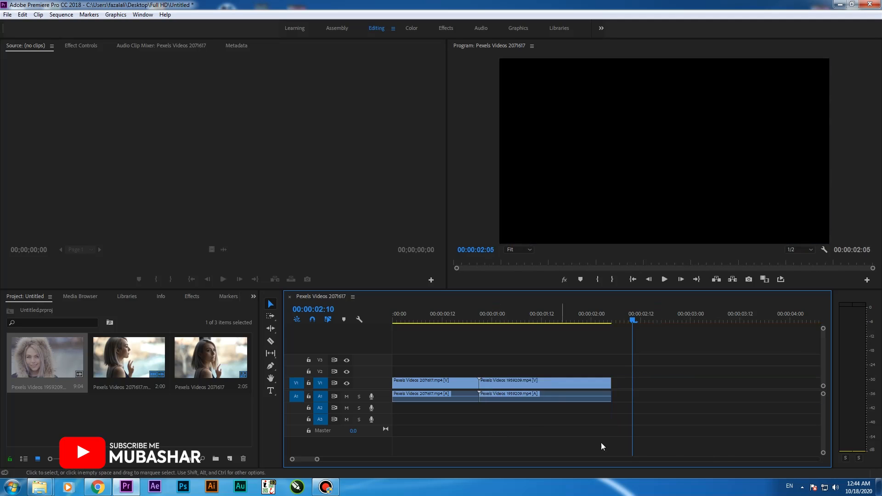
# Preview the first clip in the sequence and delete it from the timeline, leaving its space empty
pyautogui.moveTo(316, 460); pyautogui.dragTo(322, 460)
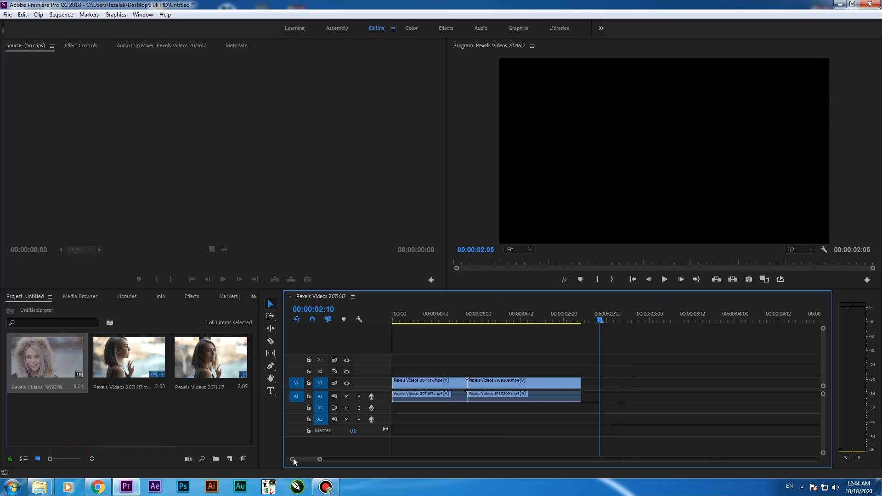
pyautogui.click(437, 323)
pyautogui.moveTo(320, 460); pyautogui.dragTo(316, 461)
pyautogui.moveTo(492, 323)
pyautogui.mouseDown()
pyautogui.moveTo(564, 321)
pyautogui.moveTo(490, 322)
pyautogui.mouseUp()
pyautogui.press('space')
pyautogui.press('space')
pyautogui.click(470, 387)
pyautogui.press('Delete')
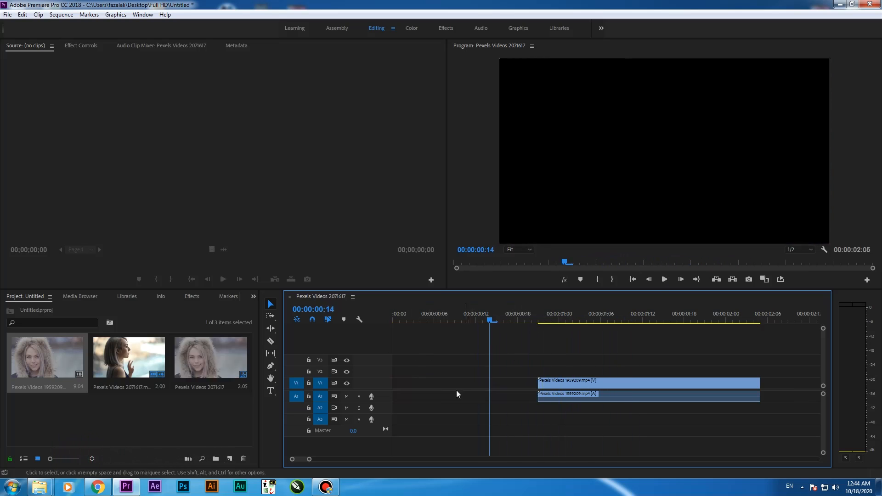
# Open Pexels Videos 2071617.mp4 in the source monitor and mark its In point at the very beginning
pyautogui.click(139, 357)
pyautogui.doubleClick(140, 356)
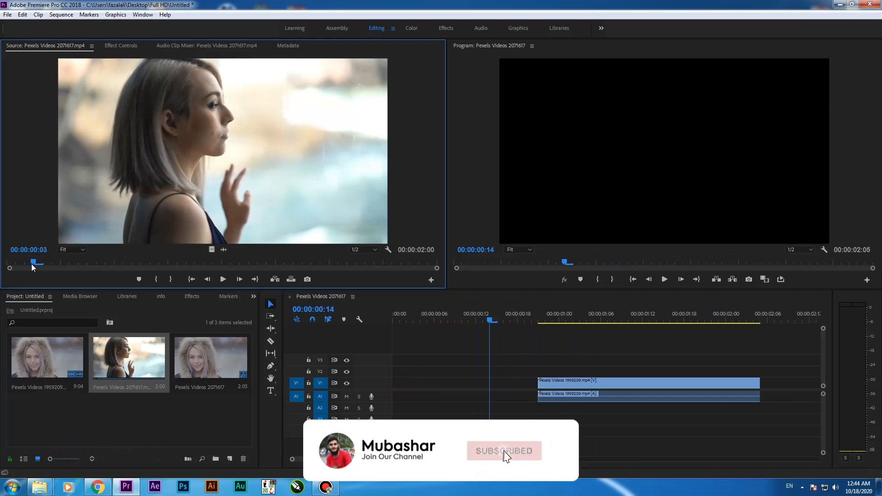
pyautogui.moveTo(155, 273); pyautogui.dragTo(158, 272)
pyautogui.press('i')
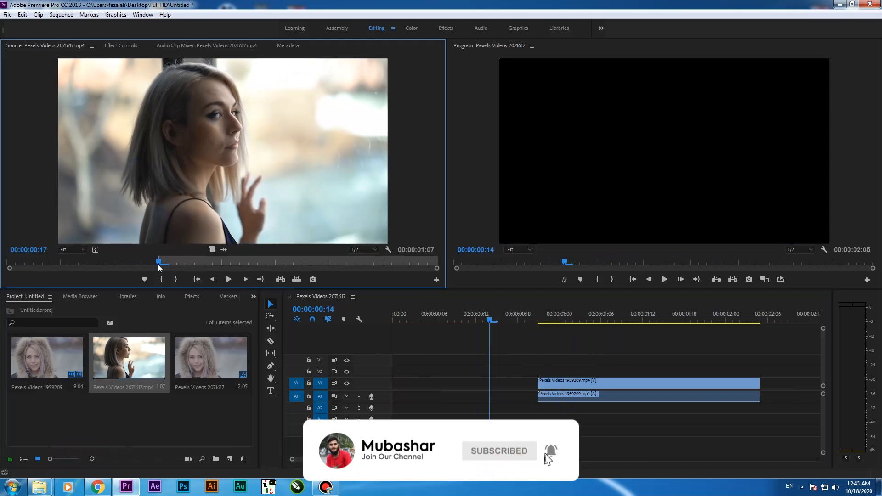
pyautogui.press('o')
pyautogui.moveTo(149, 260); pyautogui.dragTo(2, 270)
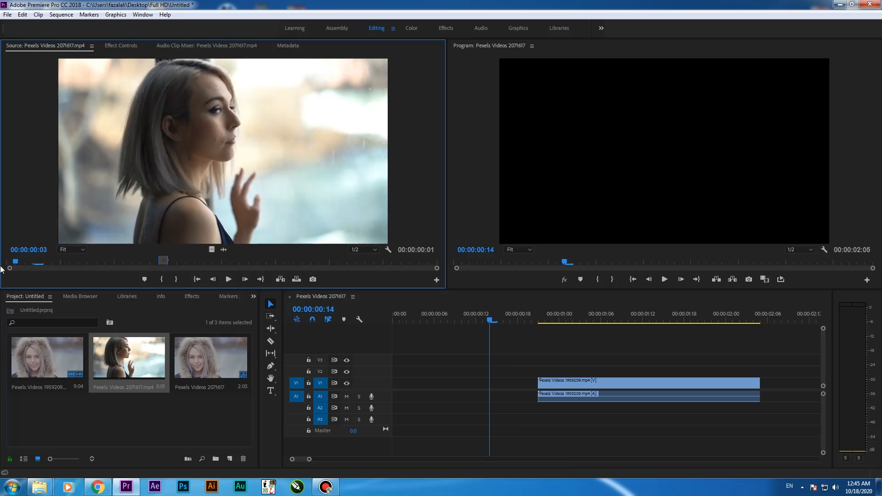
pyautogui.press('o')
pyautogui.moveTo(69, 261); pyautogui.dragTo(6, 265)
pyautogui.press('i')
pyautogui.press('o')
# Mark the source clip's Out point at 00:00:00:22 and place the trimmed clip at the start of the sequence
pyautogui.click(203, 263)
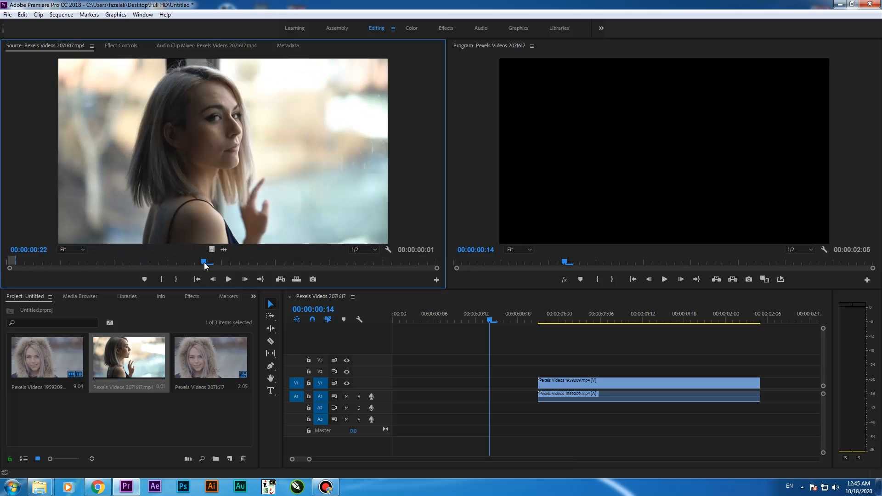
pyautogui.click(176, 279)
pyautogui.moveTo(235, 196); pyautogui.dragTo(377, 392)
pyautogui.moveTo(532, 321); pyautogui.dragTo(510, 345)
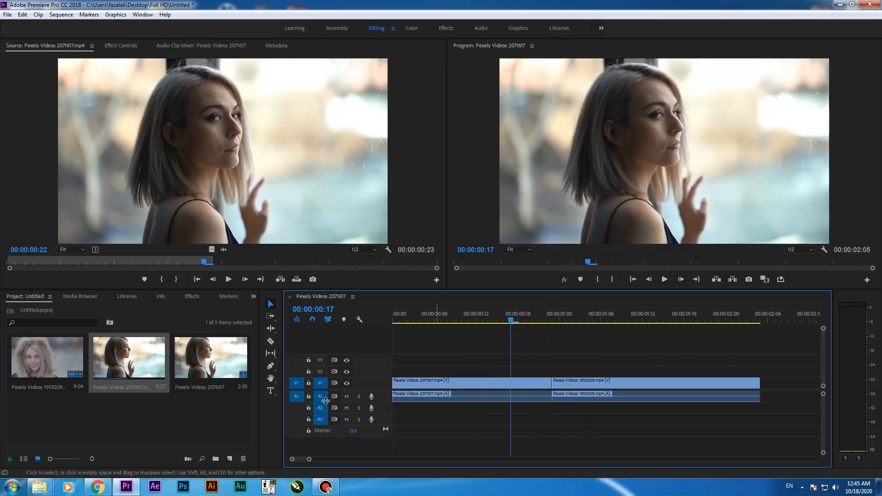
# Show the Effects list and enlarge the lower workspace area to give it more height
pyautogui.click(103, 406)
pyautogui.click(191, 296)
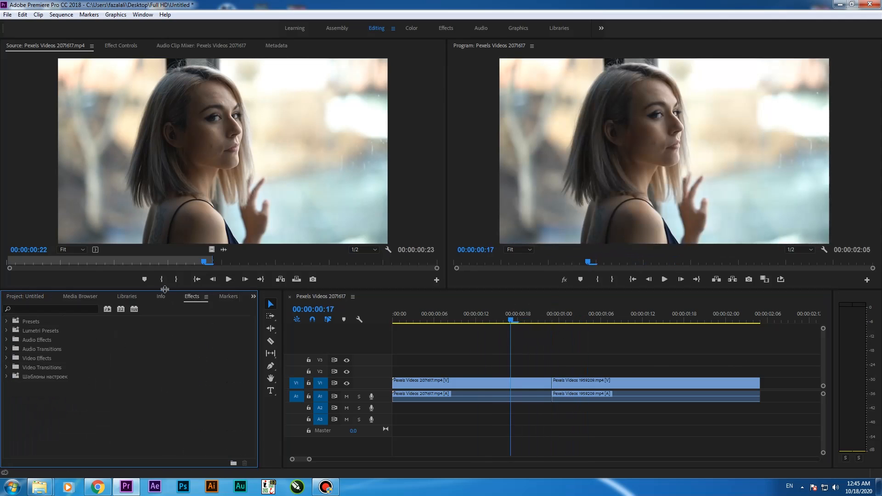
pyautogui.moveTo(164, 289); pyautogui.dragTo(169, 218)
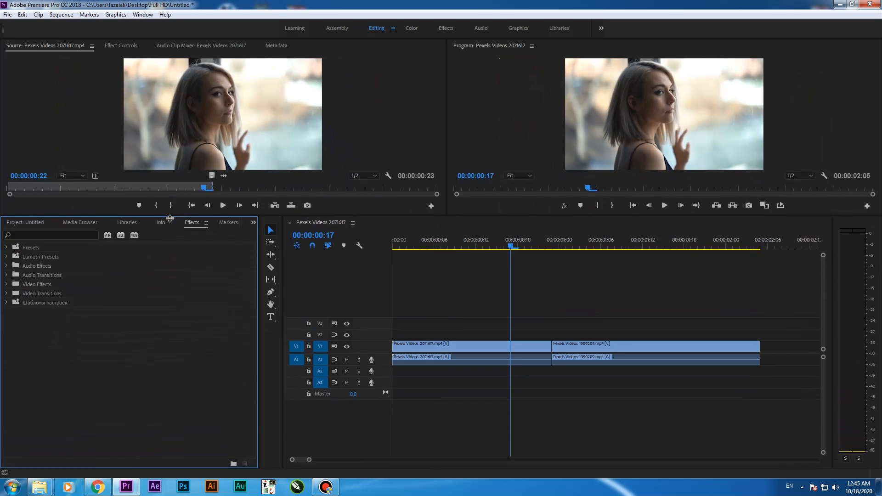
# Import the Mubashar 75 Transitions Presets Pack file from its desktop folder into the effect presets
pyautogui.click(62, 251)
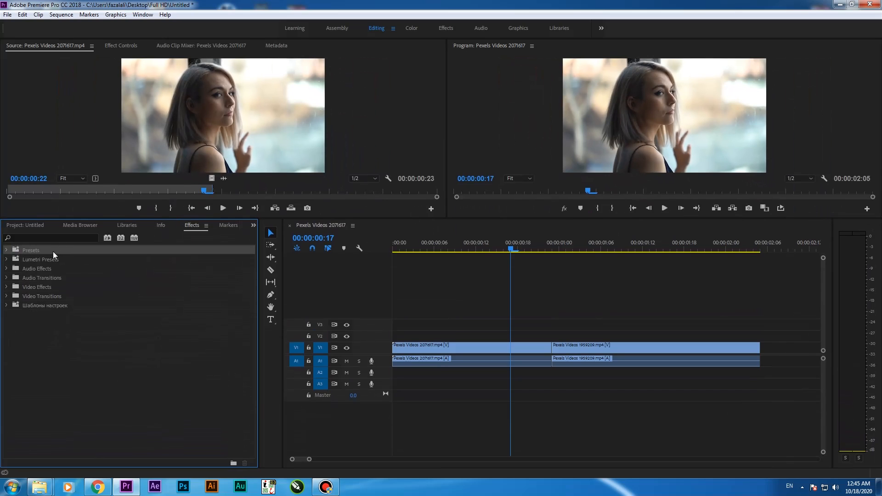
pyautogui.rightClick(54, 250)
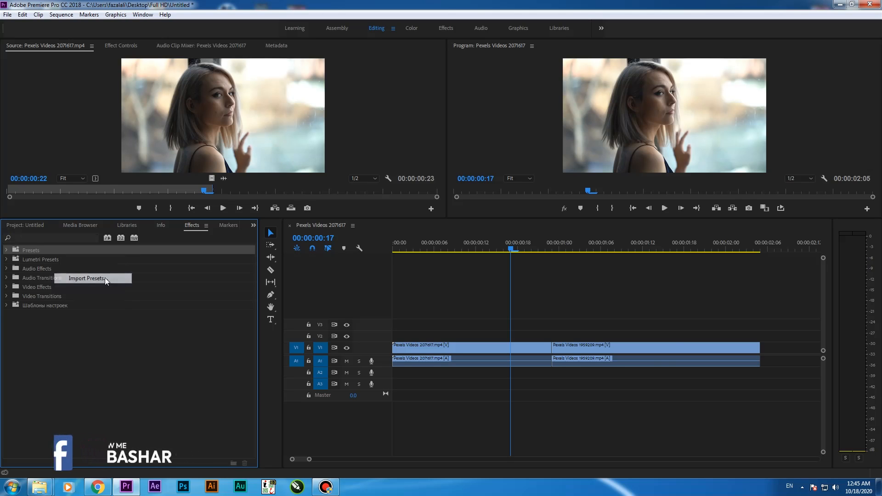
pyautogui.click(105, 279)
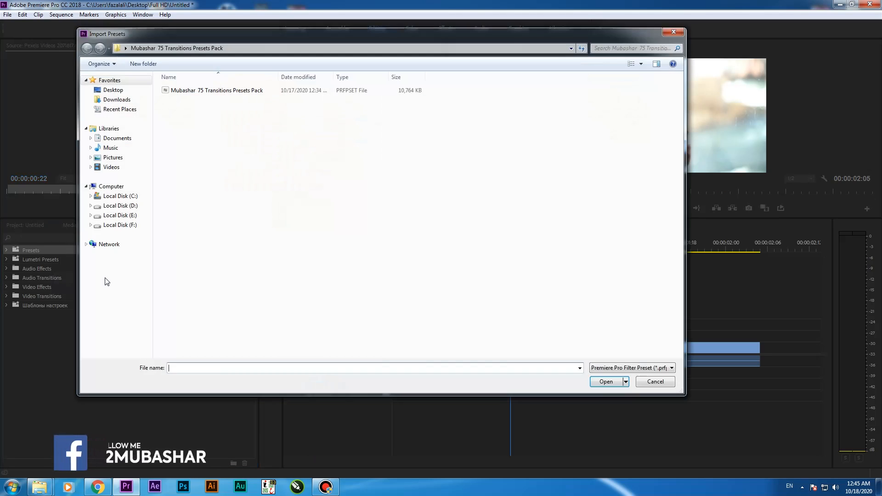
pyautogui.click(113, 90)
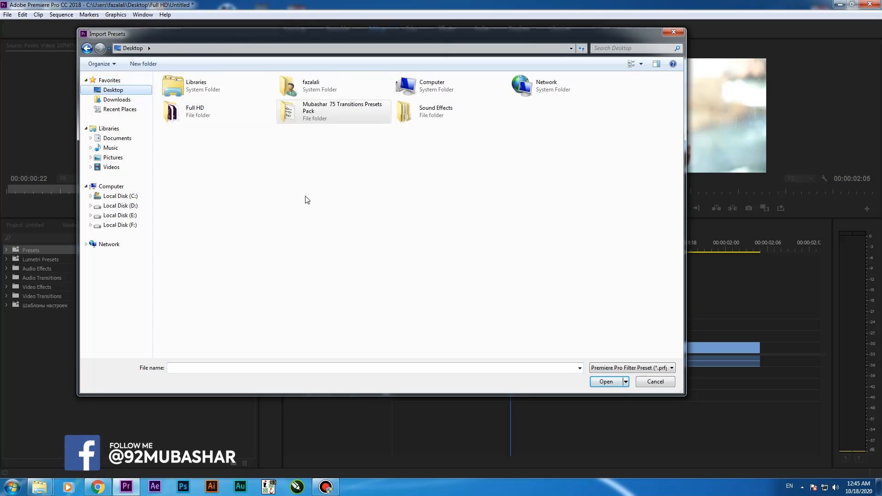
pyautogui.doubleClick(306, 118)
pyautogui.click(228, 92)
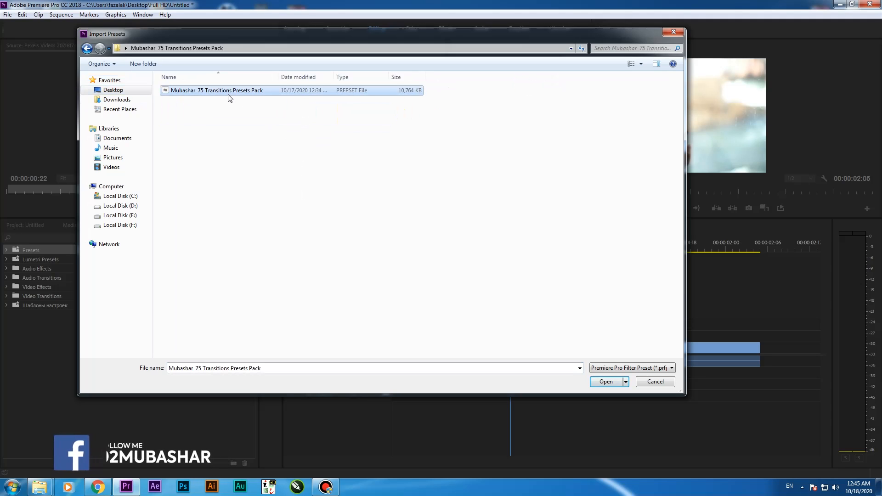
pyautogui.click(606, 381)
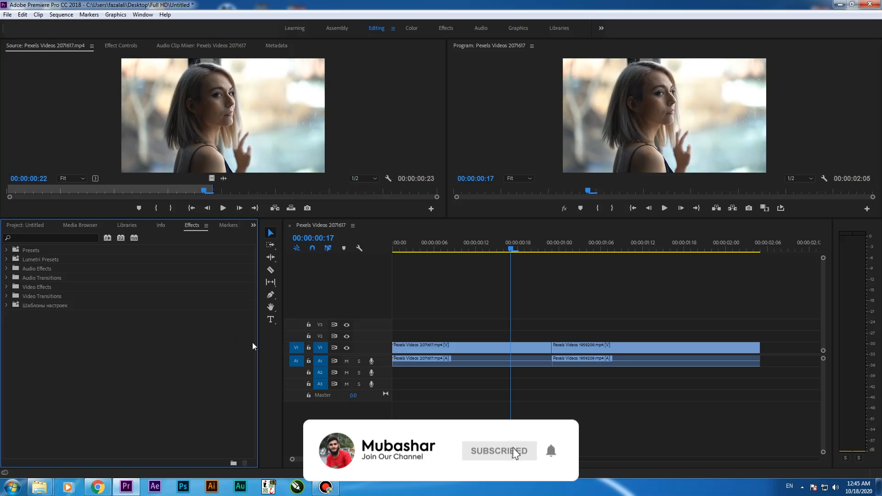
# Expand the imported Mubashar preset folder to its transition categories, with the Distorted Roll category collapsed
pyautogui.click(6, 250)
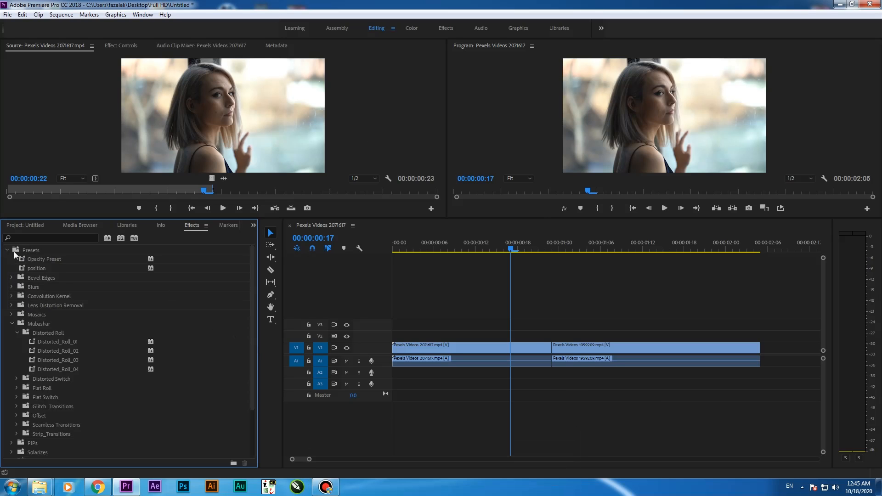
pyautogui.click(12, 324)
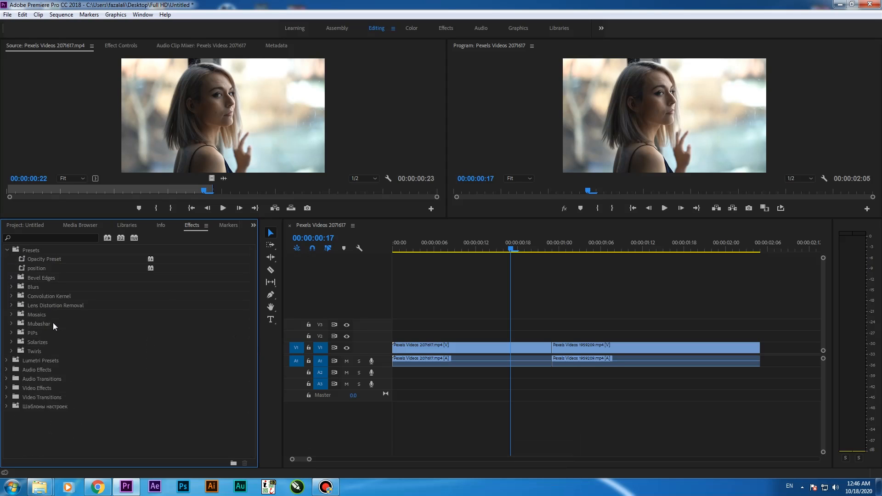
pyautogui.click(11, 324)
pyautogui.click(12, 324)
pyautogui.click(12, 324)
pyautogui.click(18, 333)
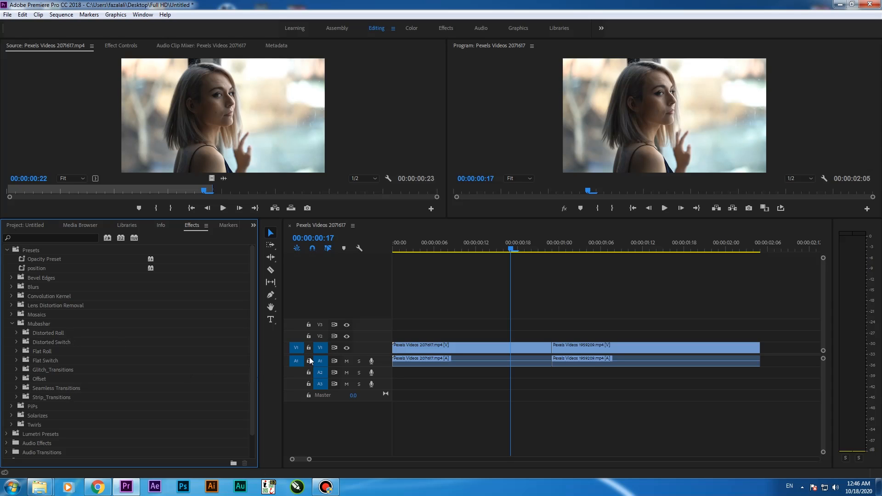
# Create a new 1920 × 1080 adjustment layer in the project at 23.976 fps with square pixels
pyautogui.moveTo(511, 243); pyautogui.dragTo(496, 244)
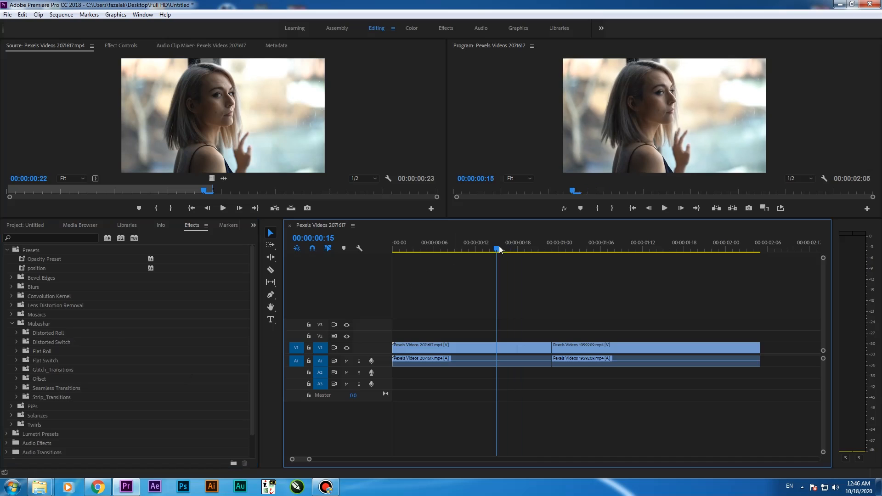
pyautogui.click(25, 225)
pyautogui.moveTo(519, 246); pyautogui.dragTo(538, 247)
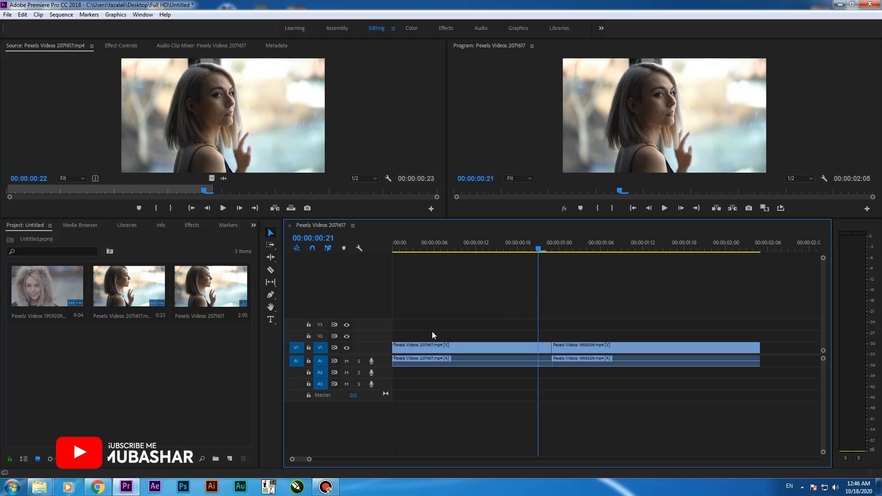
pyautogui.rightClick(154, 407)
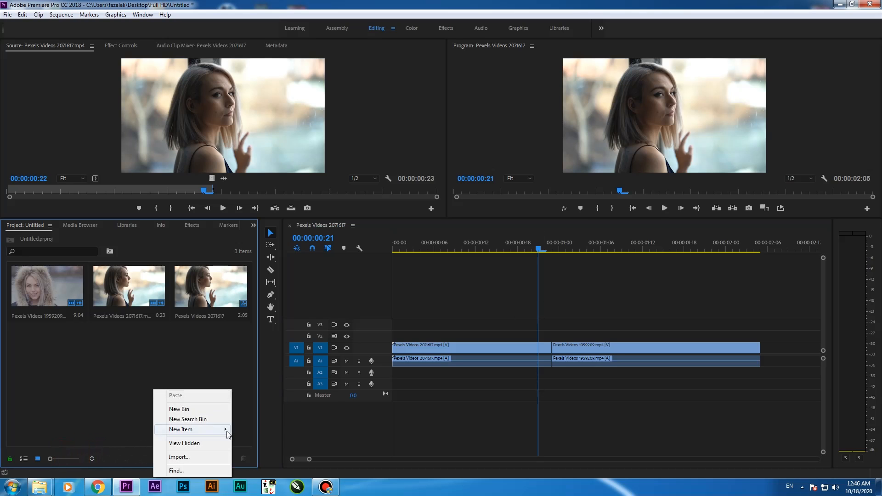
pyautogui.moveTo(225, 429)
pyautogui.click(264, 358)
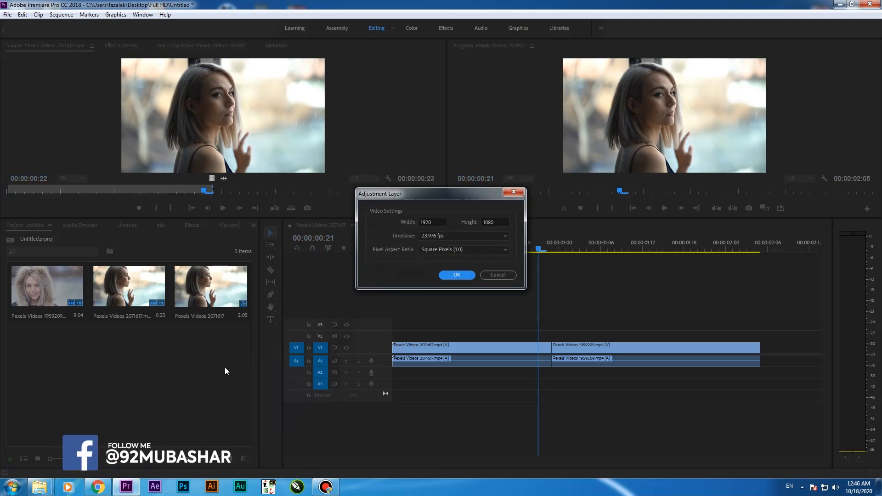
pyautogui.press('Return')
# Add the adjustment layer to the sequence above the second clip and shift it onto track V5, away from the cut
pyautogui.moveTo(65, 348); pyautogui.dragTo(555, 313)
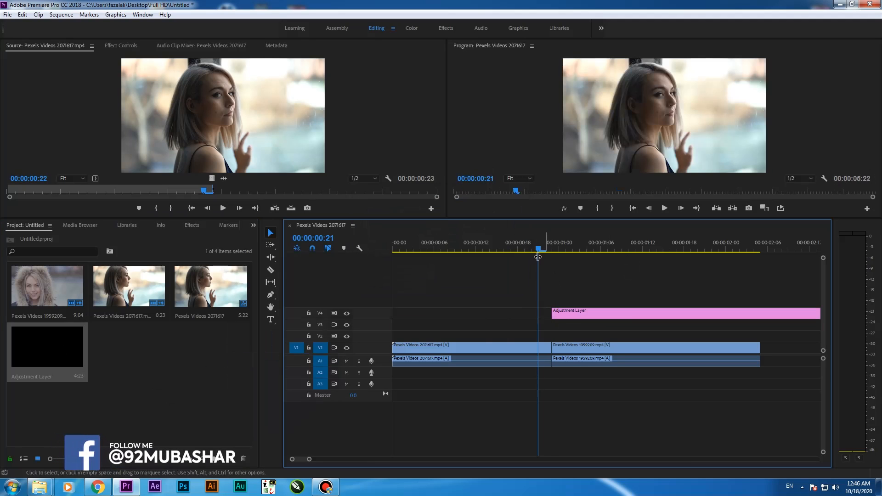
pyautogui.moveTo(541, 250); pyautogui.dragTo(556, 248)
pyautogui.moveTo(582, 311); pyautogui.dragTo(641, 307)
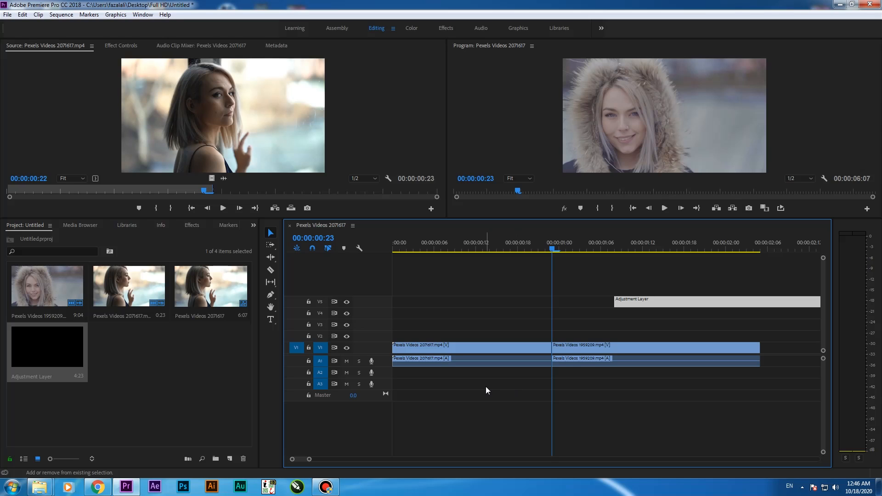
# Move the adjustment layer to track V2 across the cut and trim its end to five frames past it, at 00:00:01:04
pyautogui.hotkey('shift', 'Right')
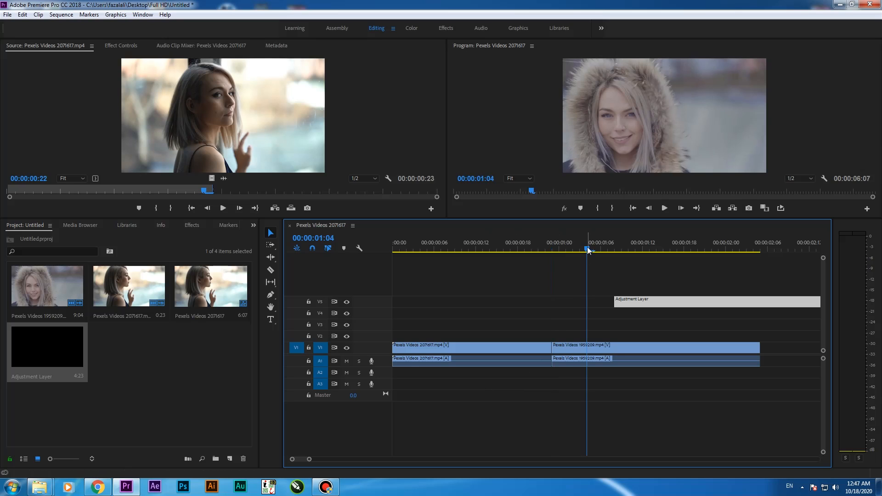
pyautogui.moveTo(587, 246); pyautogui.dragTo(552, 260)
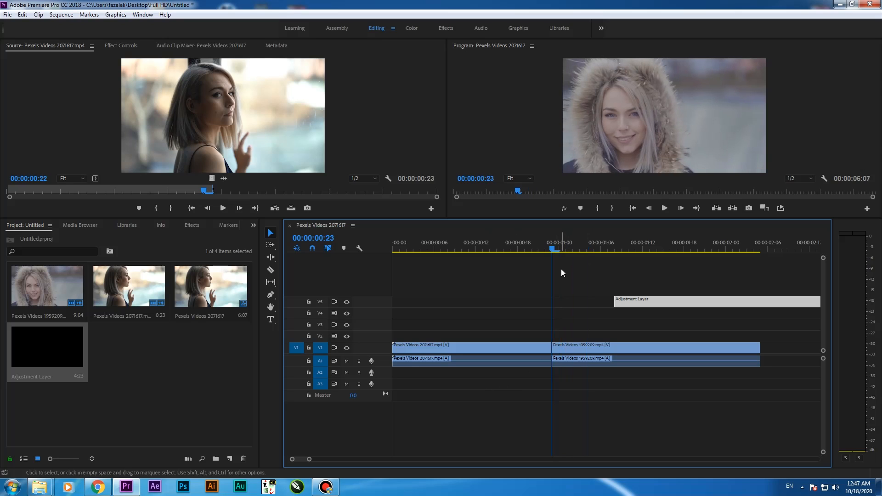
pyautogui.press('Right')
pyautogui.press('Right')
pyautogui.press('Right')
pyautogui.press('Right')
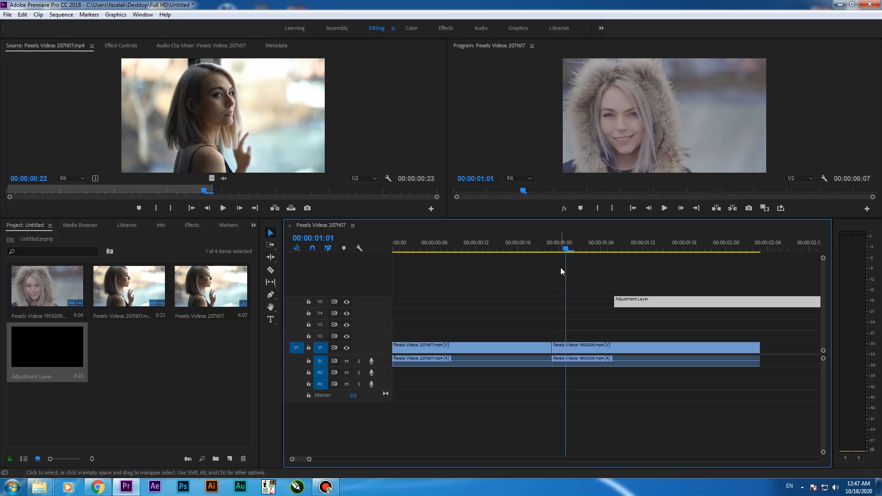
pyautogui.press('Right')
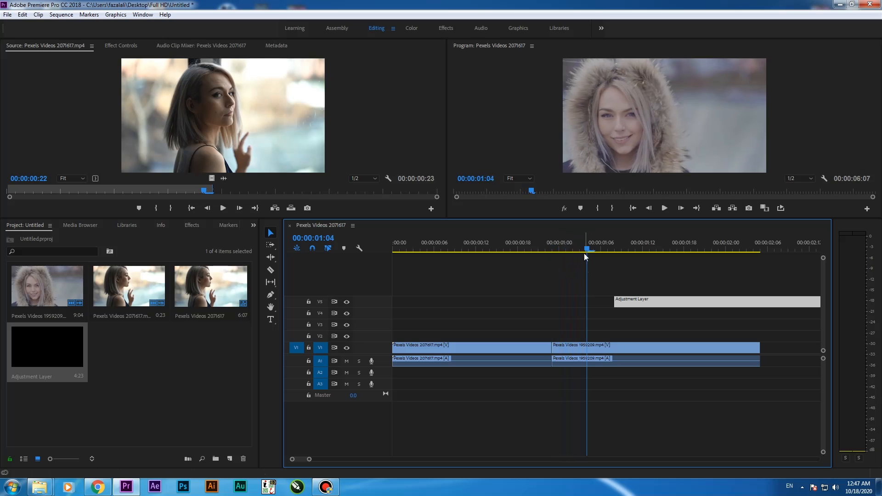
pyautogui.click(574, 348)
pyautogui.moveTo(655, 305); pyautogui.dragTo(441, 316)
pyautogui.moveTo(819, 313); pyautogui.dragTo(491, 340)
# Split the adjustment layer five frames before the cut, at 00:00:00:18, and delete the part before the split
pyautogui.moveTo(589, 247); pyautogui.dragTo(555, 254)
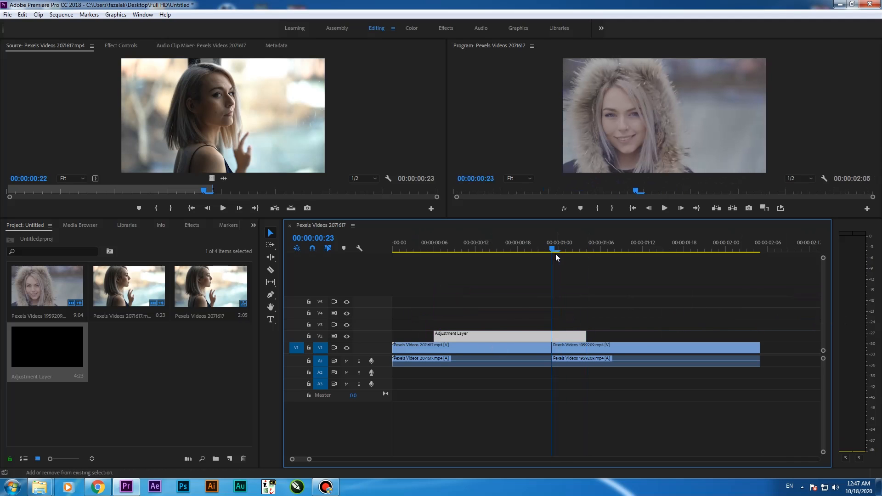
pyautogui.hotkey('shift', 'Left')
pyautogui.moveTo(520, 249); pyautogui.dragTo(552, 257)
pyautogui.press('Left')
pyautogui.press('Left')
pyautogui.press('Left')
pyautogui.press('Left')
pyautogui.press('Left')
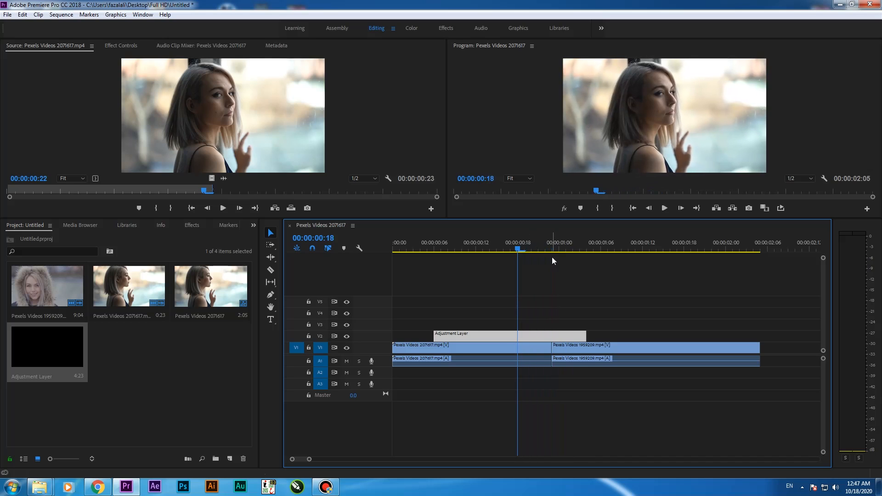
pyautogui.hotkey('ctrl', 'k')
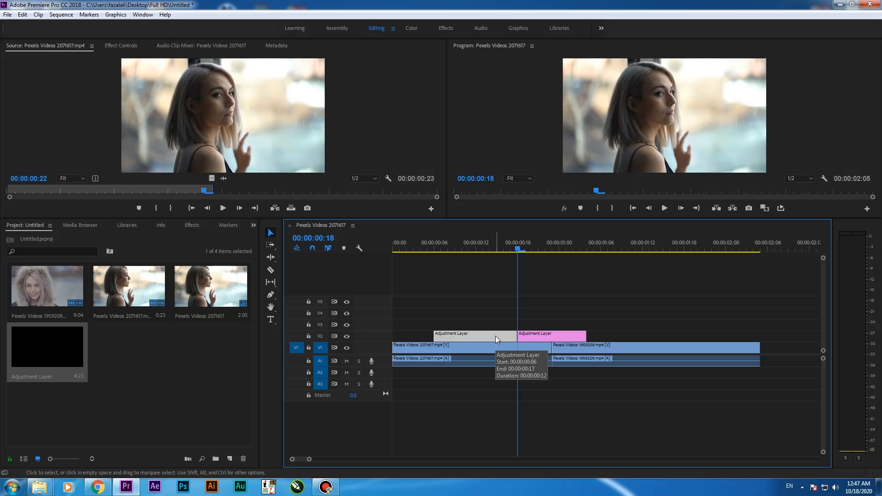
pyautogui.press('Delete')
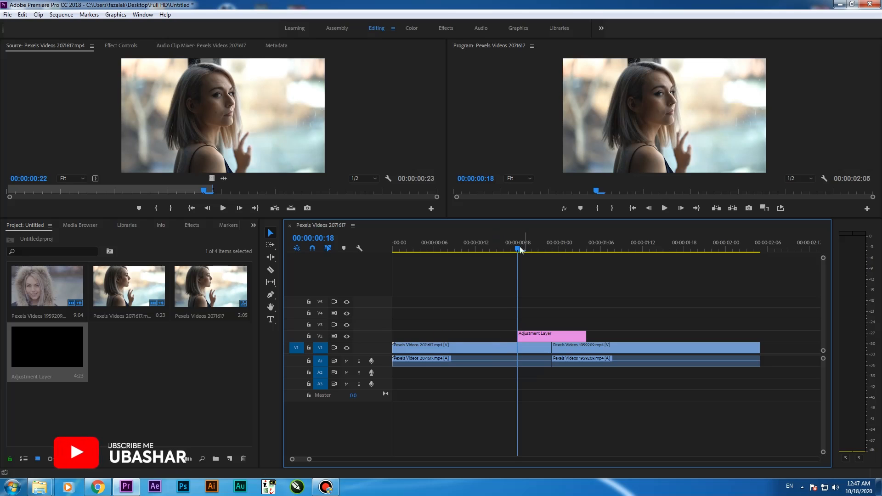
# Enlarge the monitor area above the timeline and show the Effects list
pyautogui.moveTo(518, 249); pyautogui.dragTo(566, 257)
pyautogui.moveTo(445, 218); pyautogui.dragTo(445, 278)
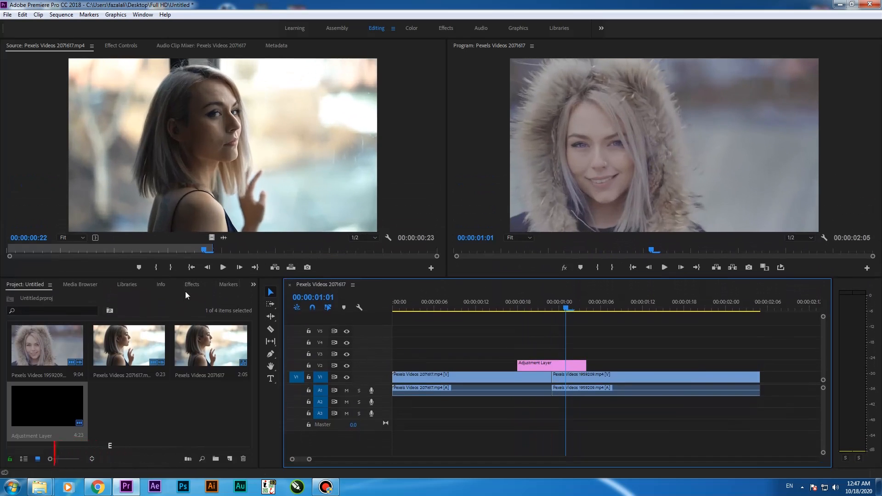
pyautogui.click(189, 285)
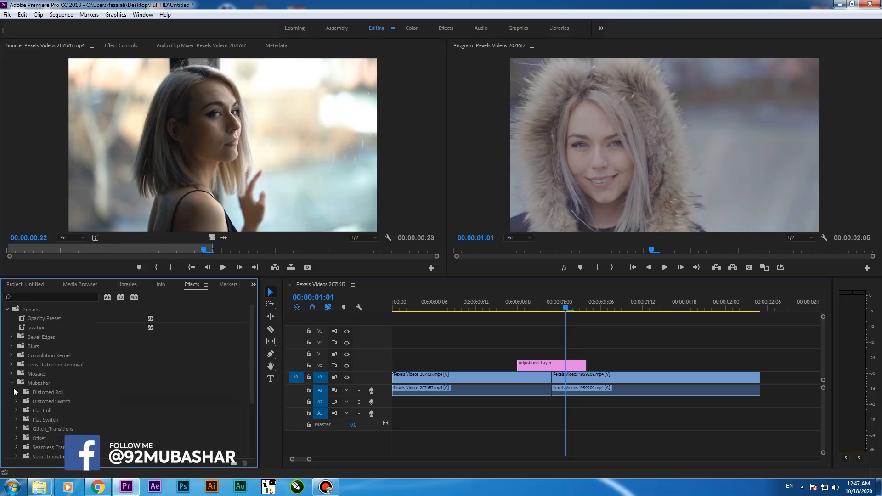
# Apply the Distorted_Roll_01 preset from the Mubashar folder to the adjustment layer on V2
pyautogui.scroll(-2, 21, 383)
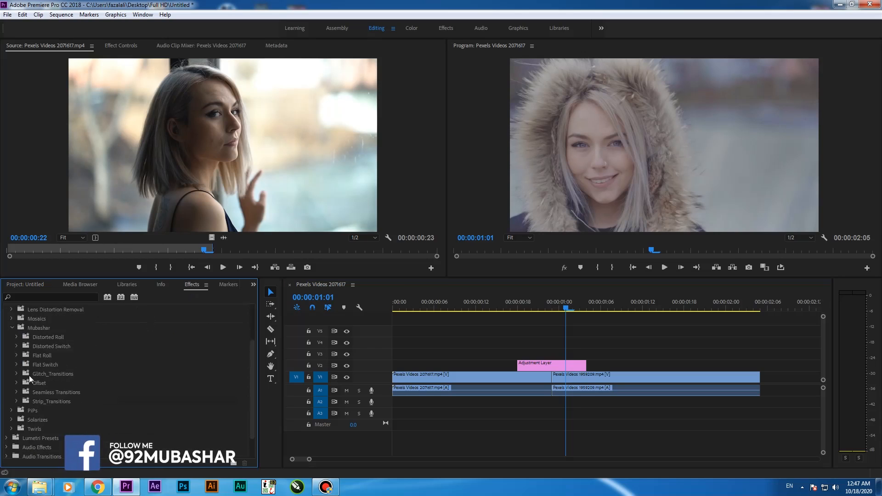
pyautogui.click(17, 337)
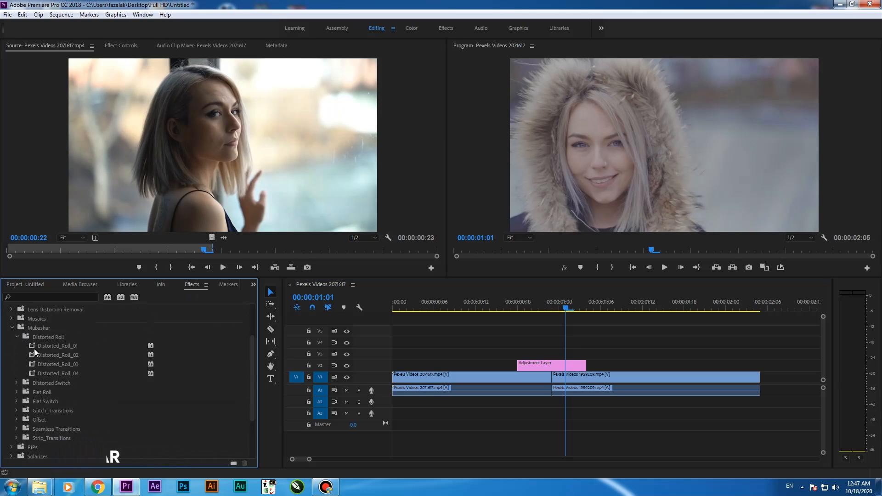
pyautogui.click(34, 347)
pyautogui.moveTo(34, 347); pyautogui.dragTo(557, 363)
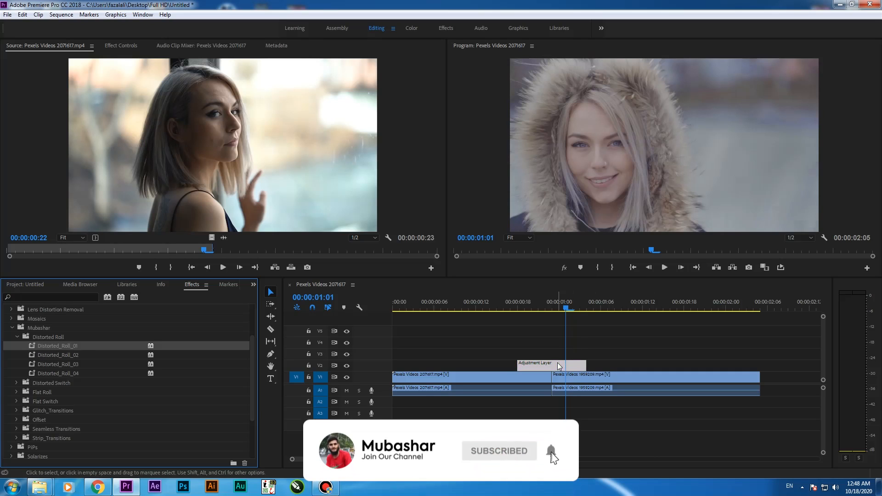
# Play the sequence across the cut several times to examine the Distorted Roll transition
pyautogui.click(522, 312)
pyautogui.press('space')
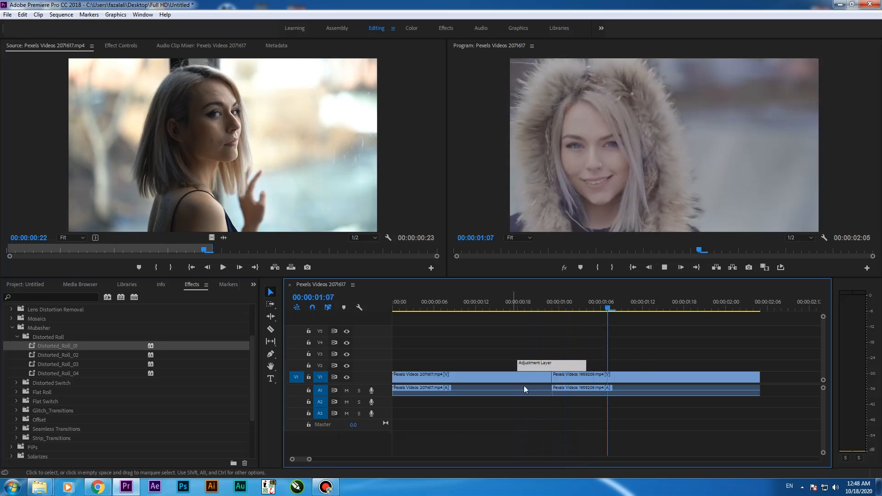
pyautogui.click(522, 312)
pyautogui.moveTo(553, 312); pyautogui.dragTo(511, 317)
pyautogui.press('space')
pyautogui.press('space')
pyautogui.click(507, 312)
pyautogui.press('space')
pyautogui.press('space')
pyautogui.click(500, 310)
pyautogui.press('space')
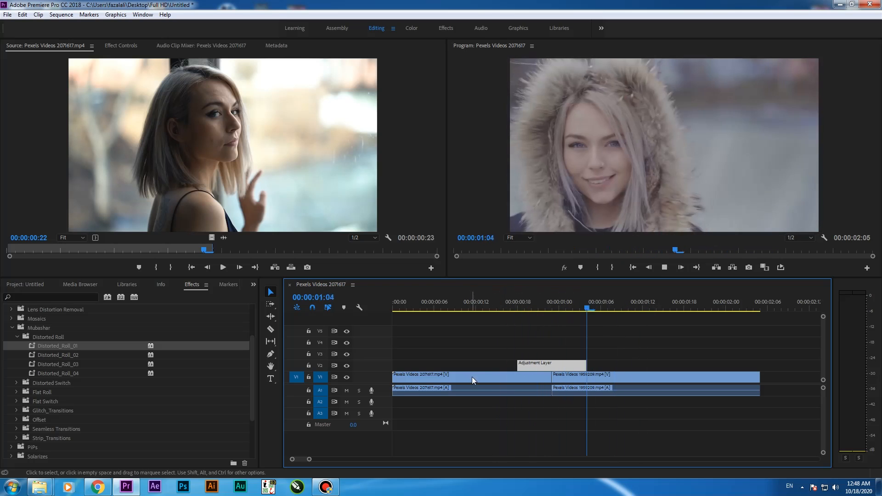
pyautogui.press('space')
# Remove all video attributes, including the Distorted Roll effects, from the adjustment layer
pyautogui.click(552, 305)
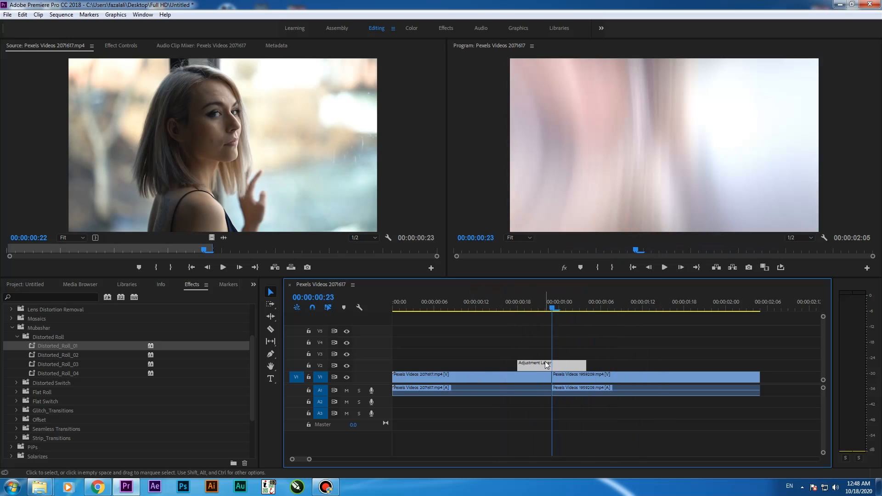
pyautogui.rightClick(547, 365)
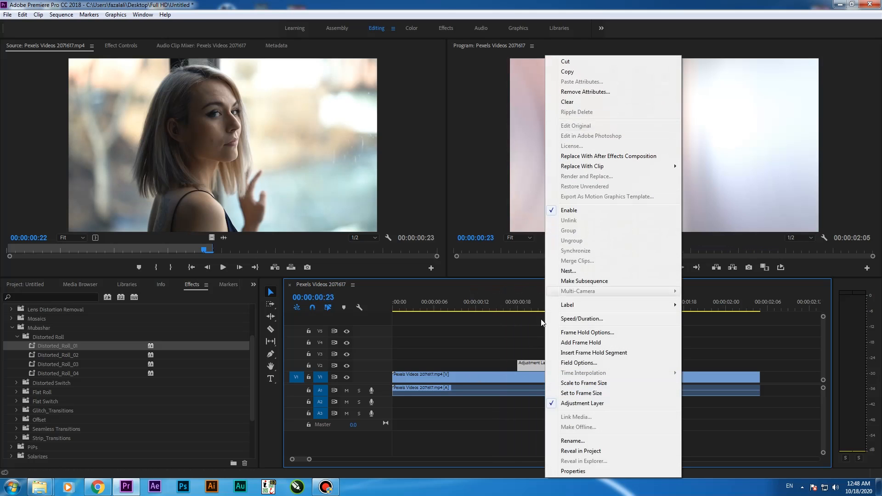
pyautogui.click(552, 365)
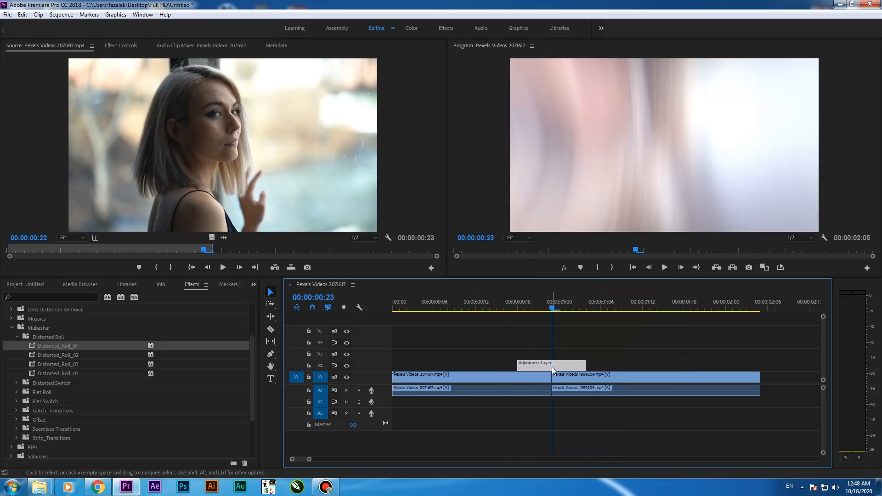
pyautogui.rightClick(556, 365)
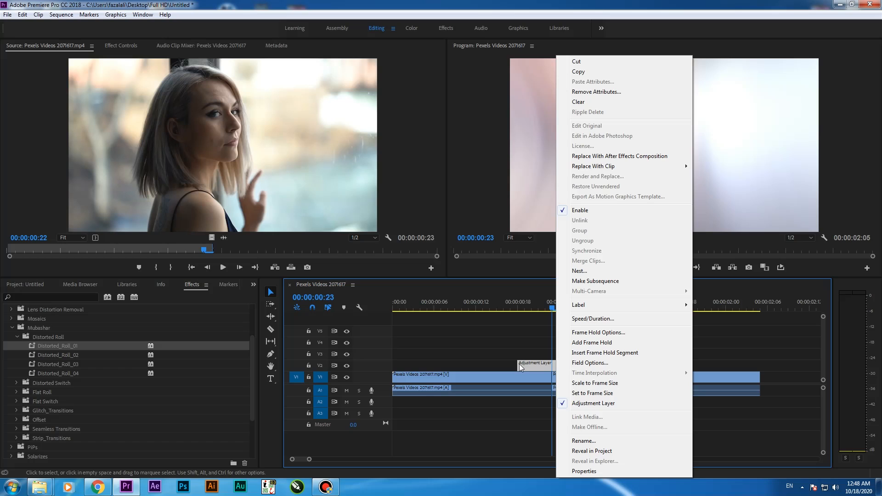
pyautogui.click(597, 92)
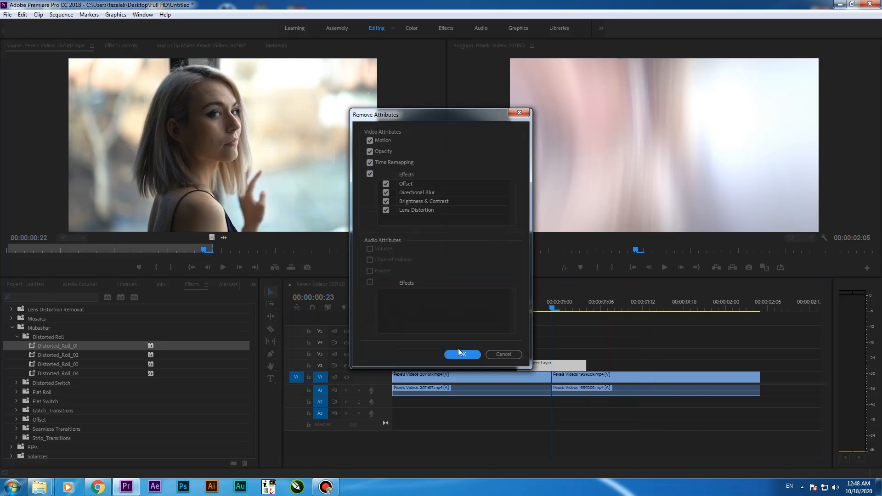
pyautogui.click(459, 353)
pyautogui.press('Right')
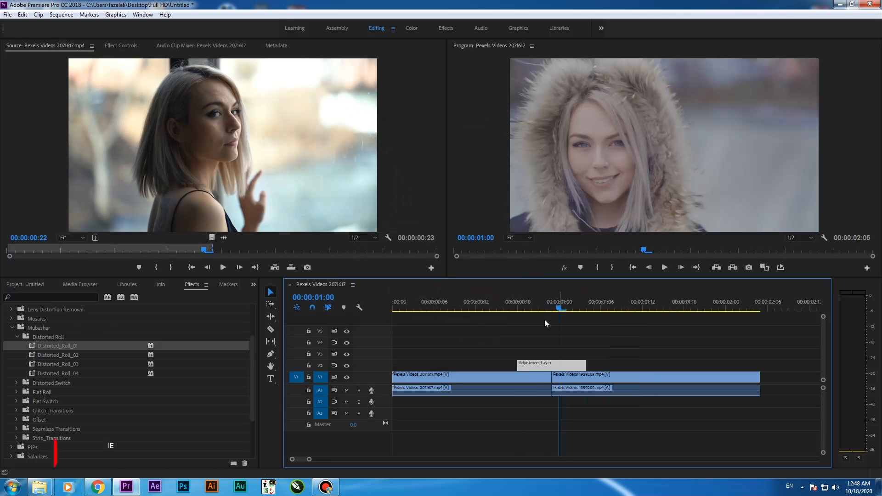
# Apply the Glitch_Transitions_01 preset to the adjustment layer and play the transition from just before the cut
pyautogui.click(17, 411)
pyautogui.moveTo(34, 421); pyautogui.dragTo(534, 365)
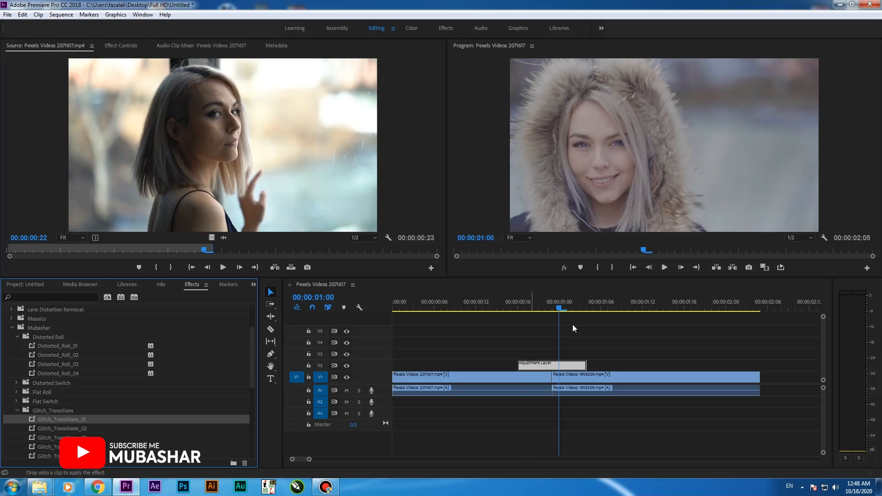
pyautogui.moveTo(559, 308); pyautogui.dragTo(509, 321)
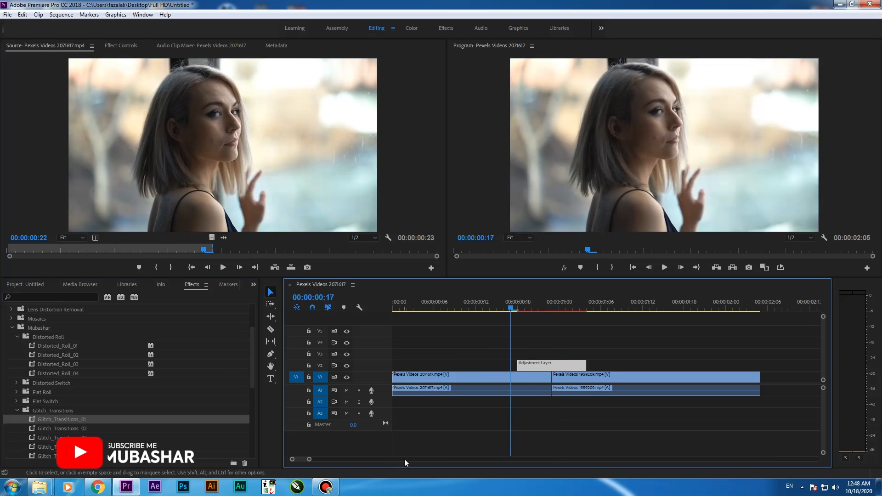
pyautogui.press('space')
# Remove the glitch preset's effects and all other video attributes from the adjustment layer
pyautogui.moveTo(572, 296); pyautogui.dragTo(552, 319)
pyautogui.rightClick(562, 368)
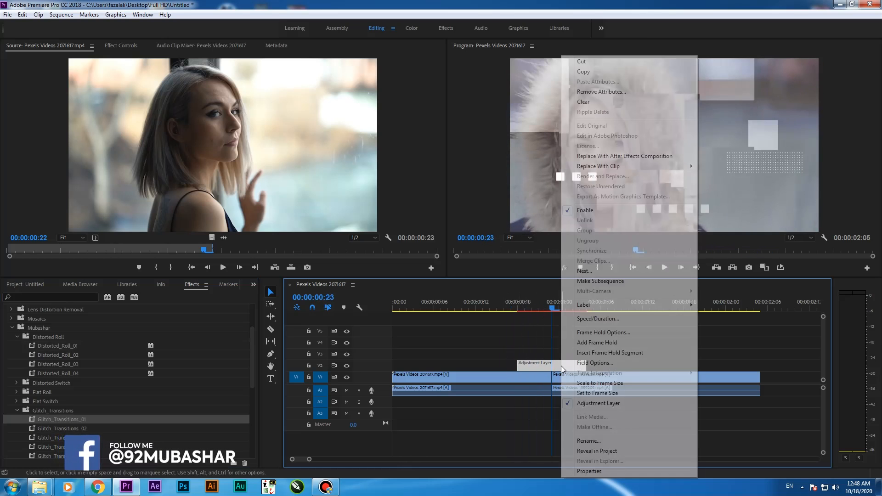
pyautogui.click(670, 91)
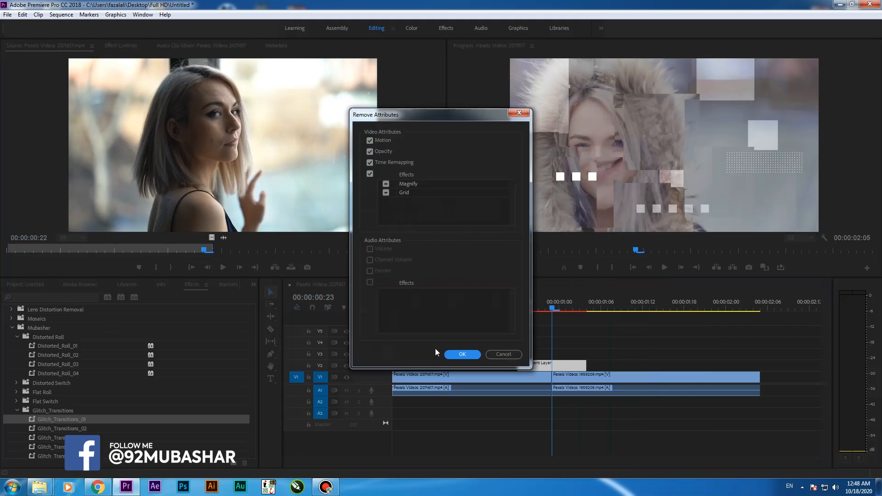
pyautogui.click(457, 354)
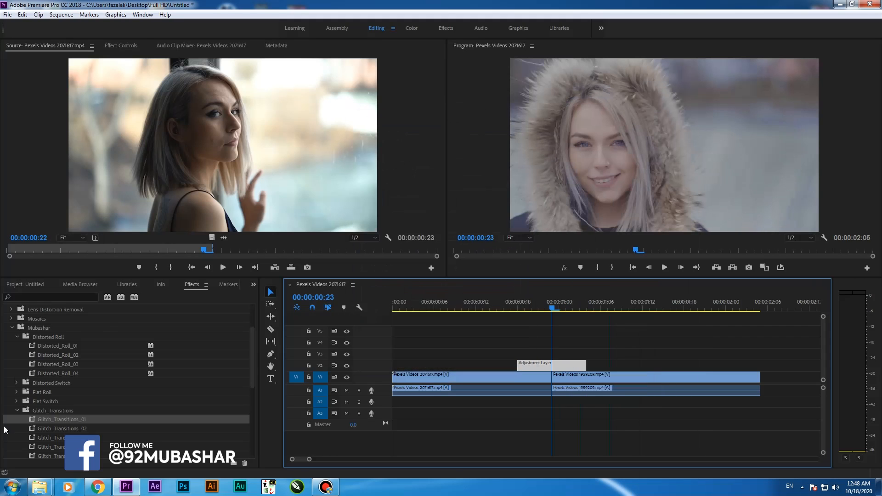
# Apply the Distorted_Switch_01 preset to the adjustment layer and preview the transition across the cut
pyautogui.click(17, 382)
pyautogui.moveTo(60, 392); pyautogui.dragTo(556, 359)
pyautogui.moveTo(553, 307); pyautogui.dragTo(514, 310)
pyautogui.press('space')
pyautogui.moveTo(580, 309); pyautogui.dragTo(498, 312)
pyautogui.press('space')
pyautogui.moveTo(572, 309); pyautogui.dragTo(506, 320)
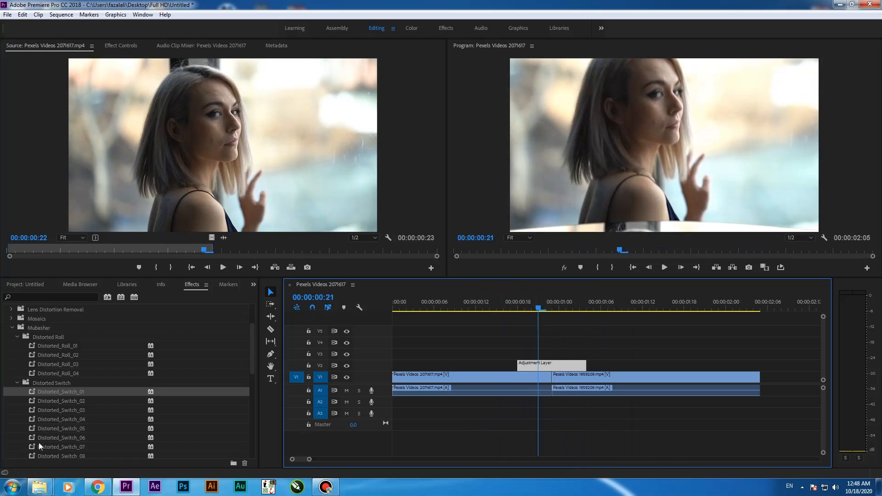
# Collapse the Distorted Switch and Glitch_Transitions categories and expand the Flat Switch presets
pyautogui.scroll(-2, 73, 433)
pyautogui.click(17, 329)
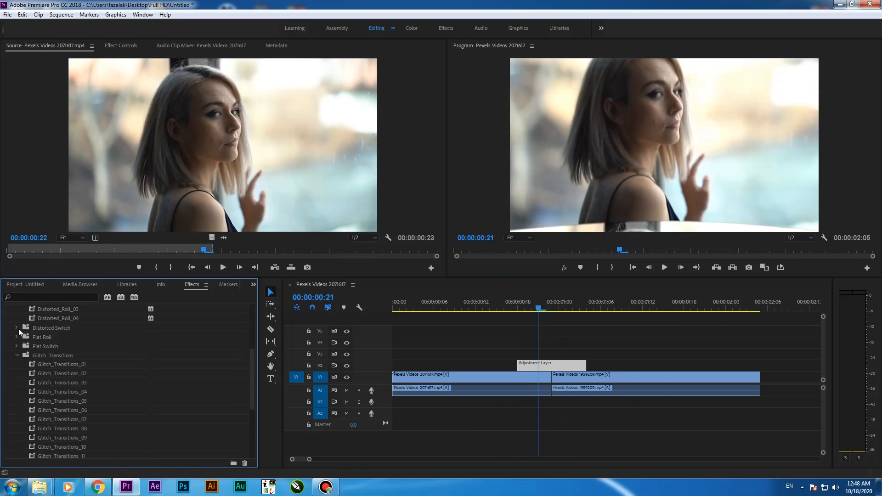
pyautogui.click(16, 356)
pyautogui.click(19, 347)
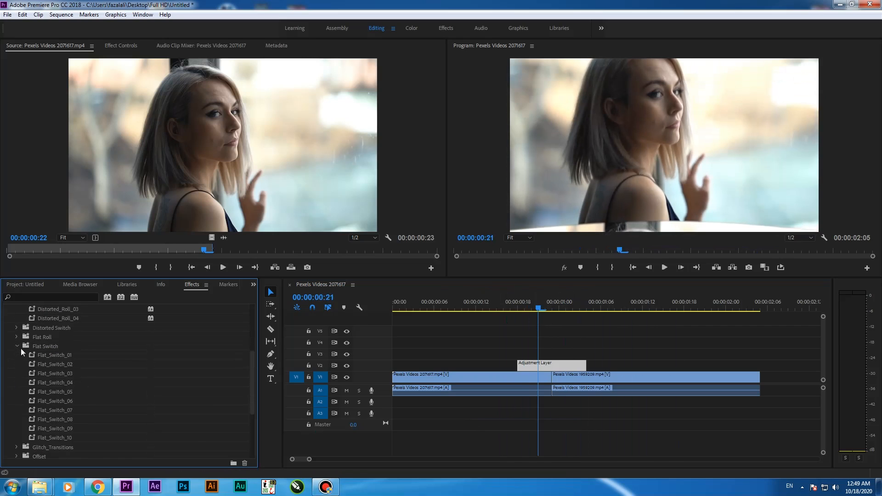
# Apply the Flat_Switch_01 preset to the adjustment layer and preview the transition across the cut
pyautogui.moveTo(31, 357); pyautogui.dragTo(577, 365)
pyautogui.click(518, 309)
pyautogui.press('space')
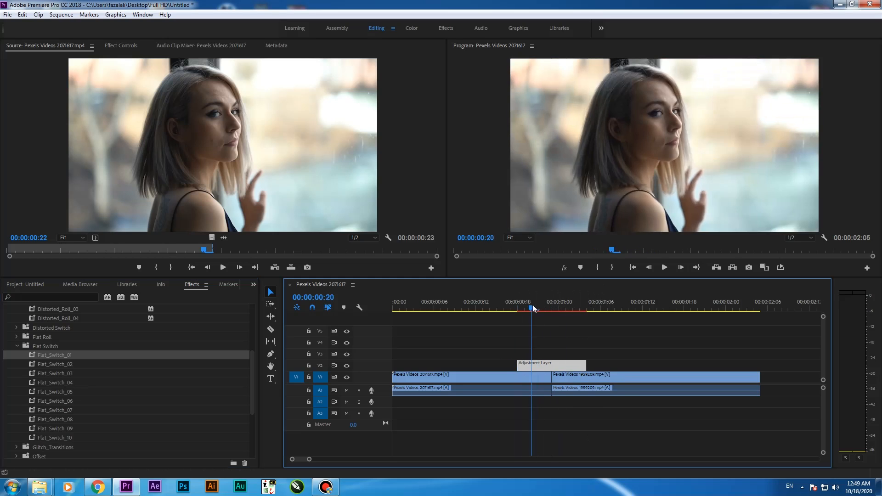
pyautogui.moveTo(566, 307)
pyautogui.mouseDown()
pyautogui.moveTo(538, 307)
pyautogui.moveTo(569, 310)
pyautogui.moveTo(554, 314)
pyautogui.moveTo(569, 322)
pyautogui.mouseUp()
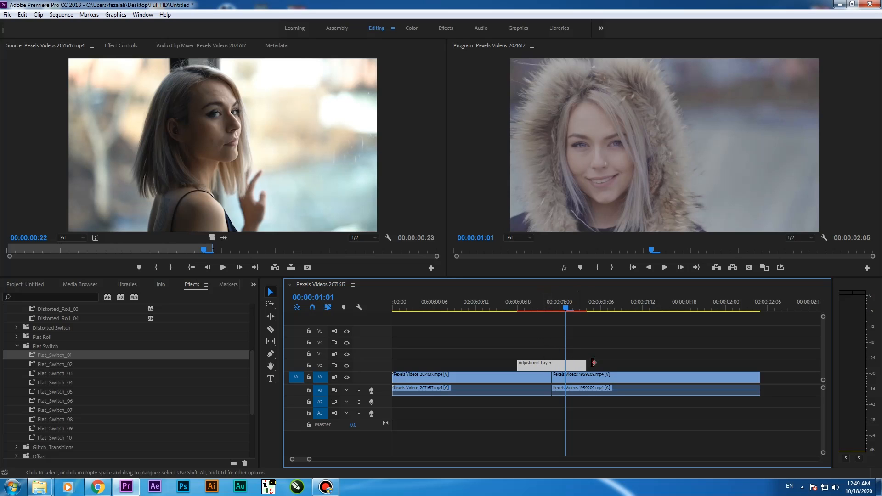
# Remove all effects and other video attributes from the adjustment layer
pyautogui.rightClick(556, 368)
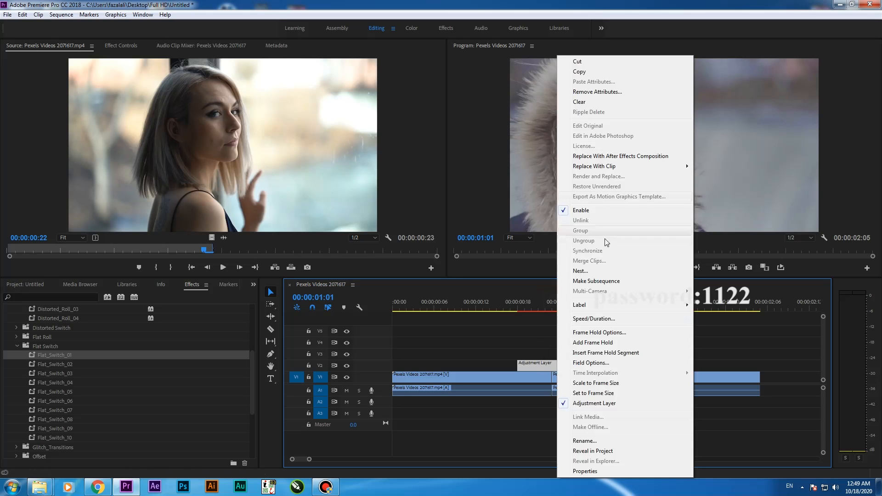
pyautogui.click(596, 92)
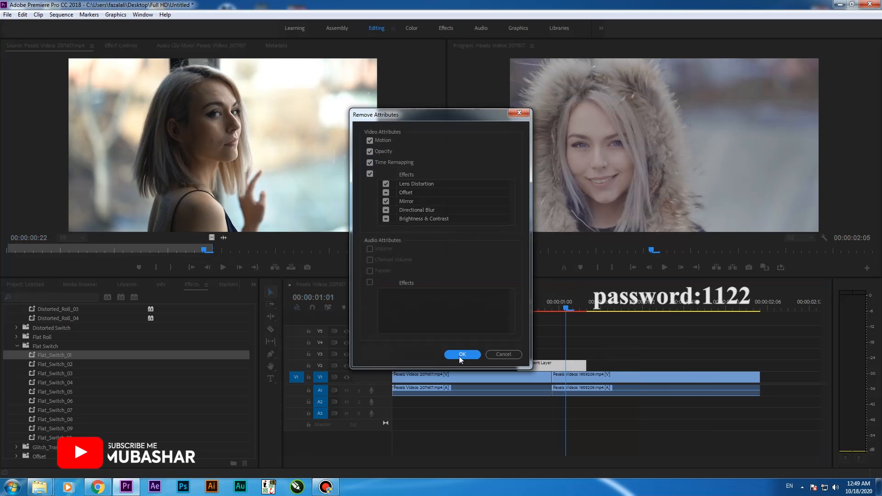
pyautogui.click(461, 345)
# Apply the Strip_trans_01 preset from the Strip_Transitions category to the adjustment layer and play it across the cut
pyautogui.scroll(-3, 59, 390)
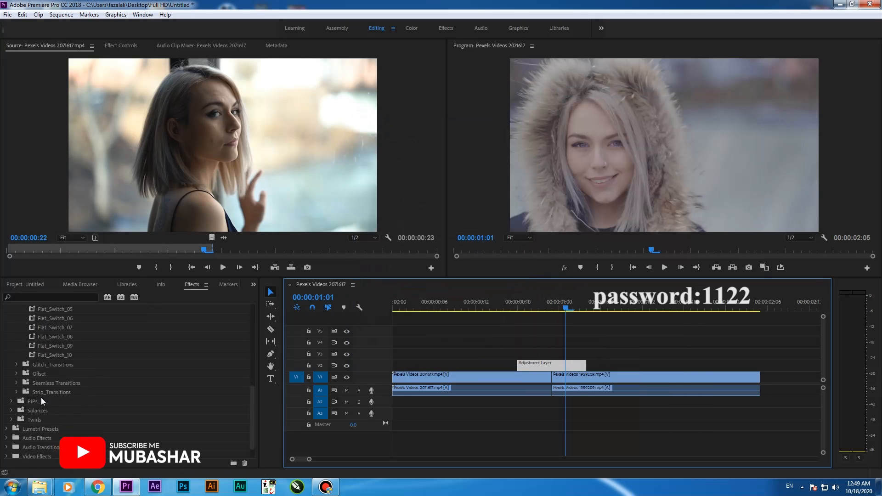
pyautogui.click(16, 393)
pyautogui.moveTo(33, 400); pyautogui.dragTo(547, 367)
pyautogui.moveTo(568, 309); pyautogui.dragTo(543, 323)
pyautogui.press('space')
pyautogui.press('space')
# Shift the adjustment layer to start at 00:00:00:20 and replay the strip transition across the cut
pyautogui.moveTo(535, 366); pyautogui.dragTo(549, 366)
pyautogui.moveTo(556, 316); pyautogui.dragTo(535, 310)
pyautogui.press('space')
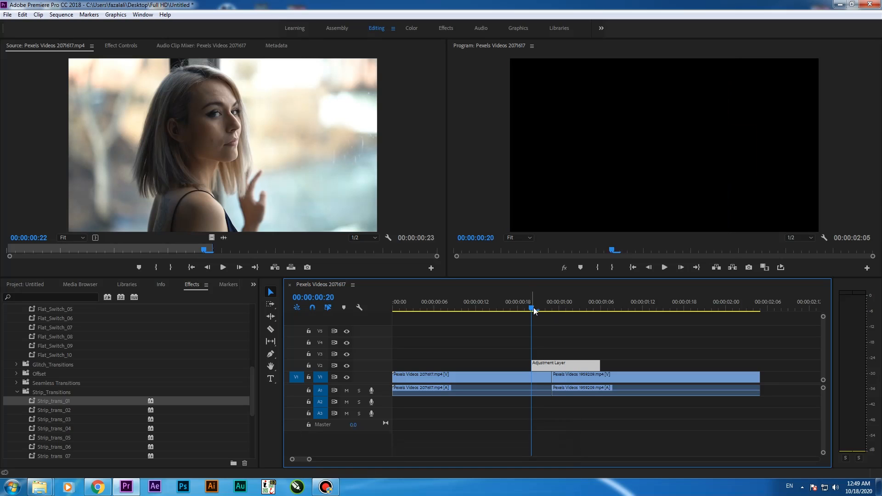
pyautogui.moveTo(535, 311); pyautogui.dragTo(566, 310)
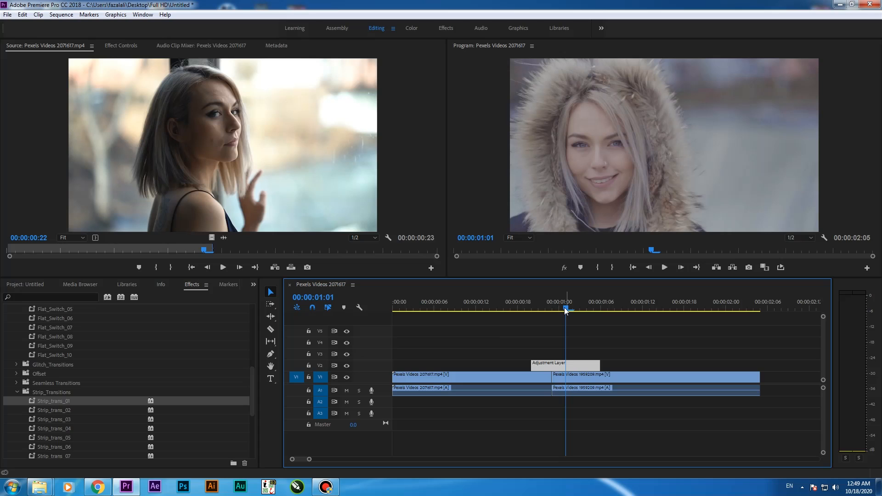